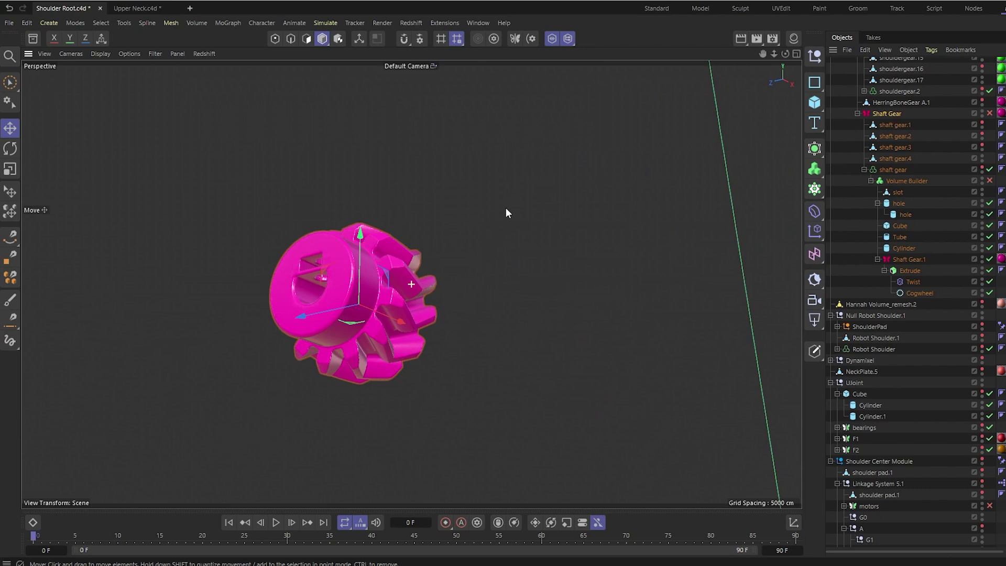
- Examine the pink shaft gear on its own and in place within the full shoulder assembly
alt+drag(505, 208, 431, 242)
click(554, 39)
alt+drag(522, 376, 499, 346)
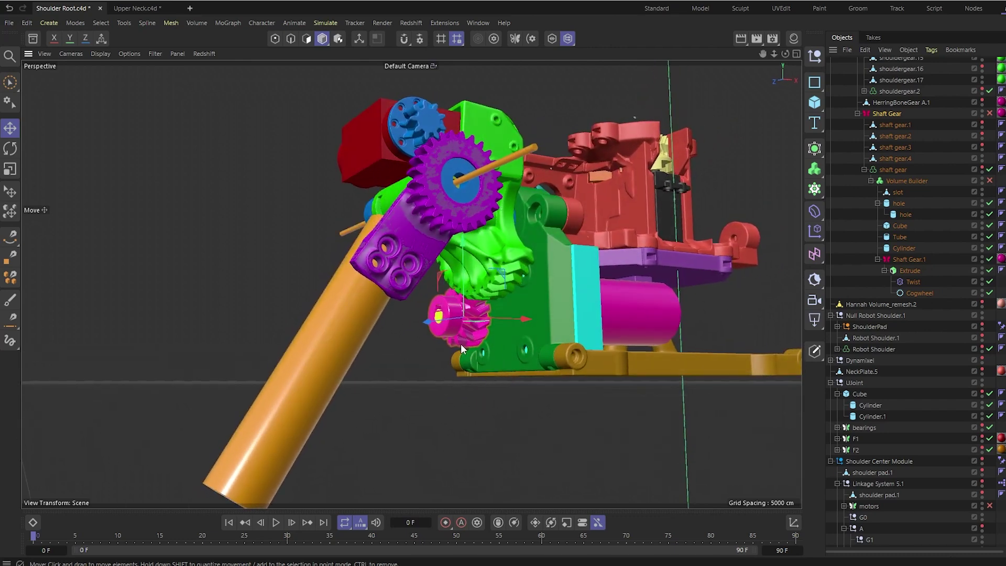
scroll(462, 343, up, 4)
key(alt+q)
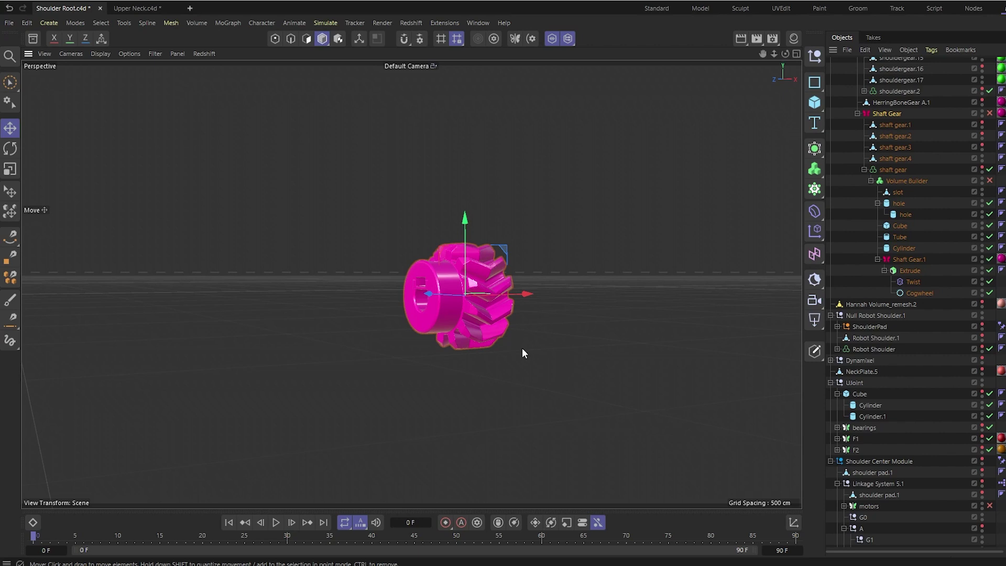
- Create a new scene and add a Cogwheel spline to it
click(190, 10)
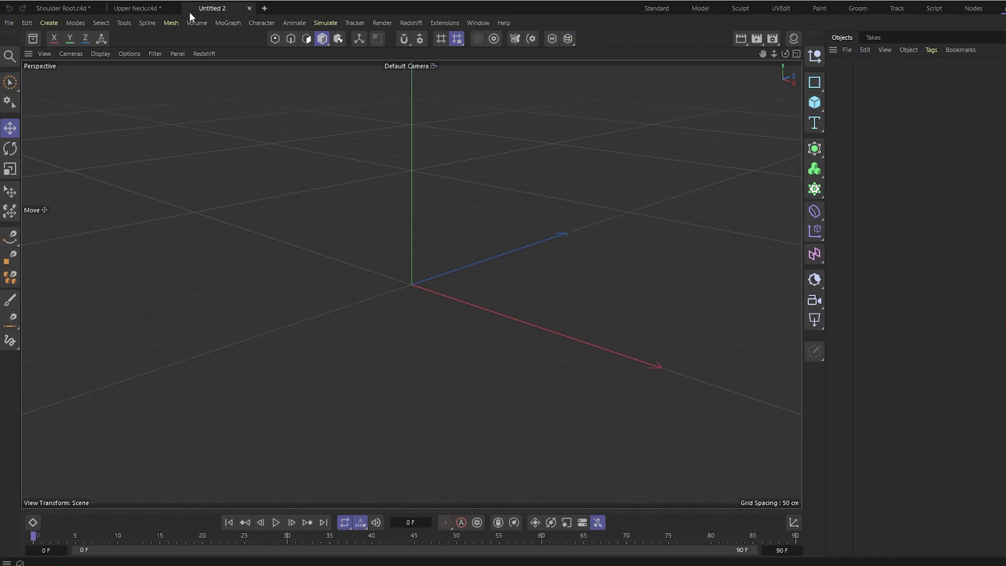
click(815, 82)
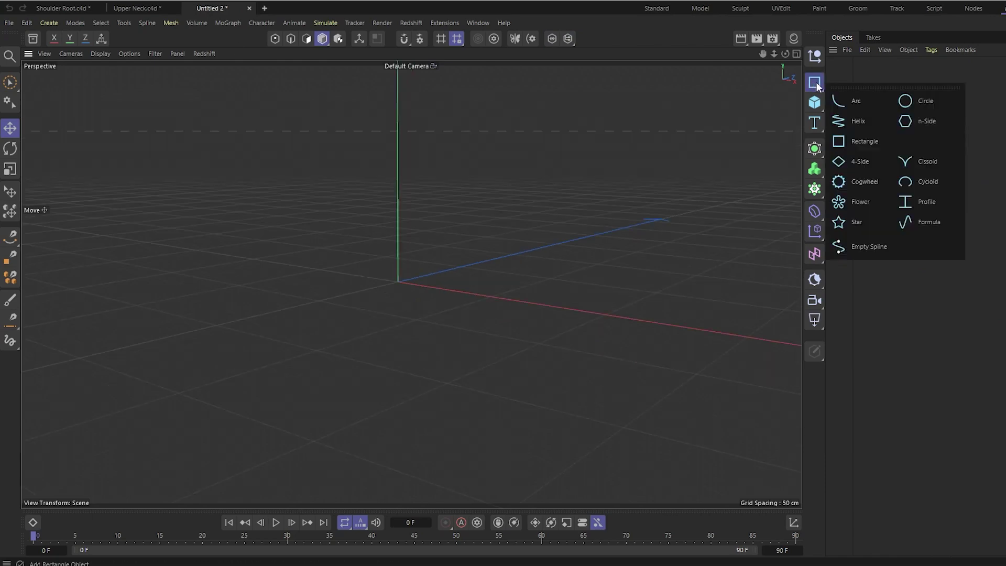
click(864, 181)
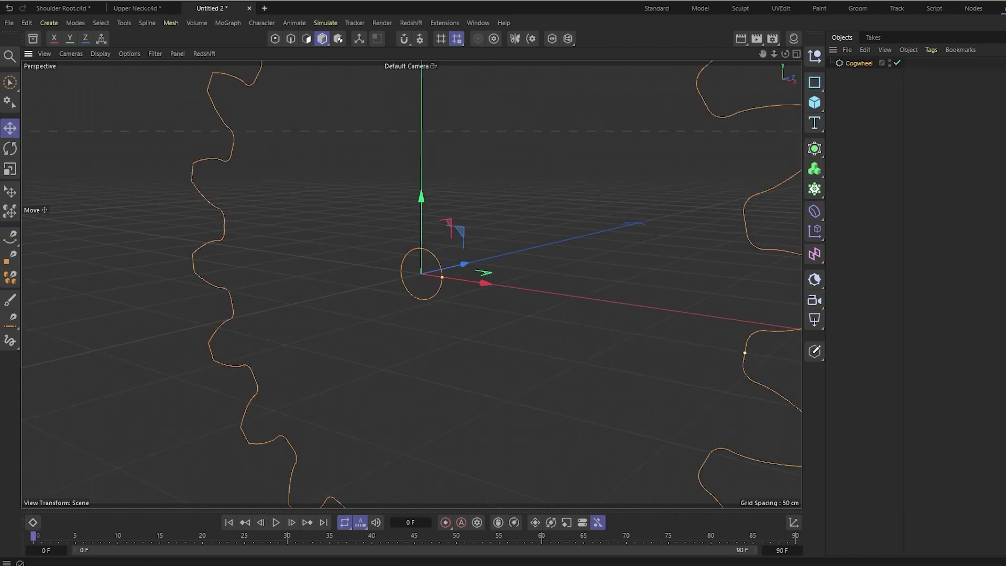
scroll(591, 296, down, 5)
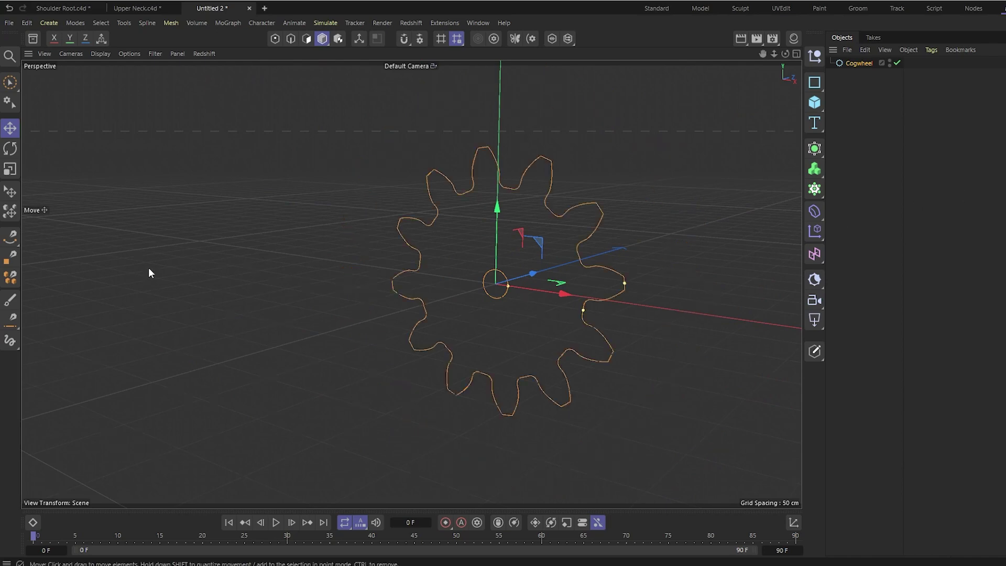
- Reduce the Cogwheel spline to a pitch radius of 1.4 cm
click(10, 169)
scroll(624, 369, down, 1)
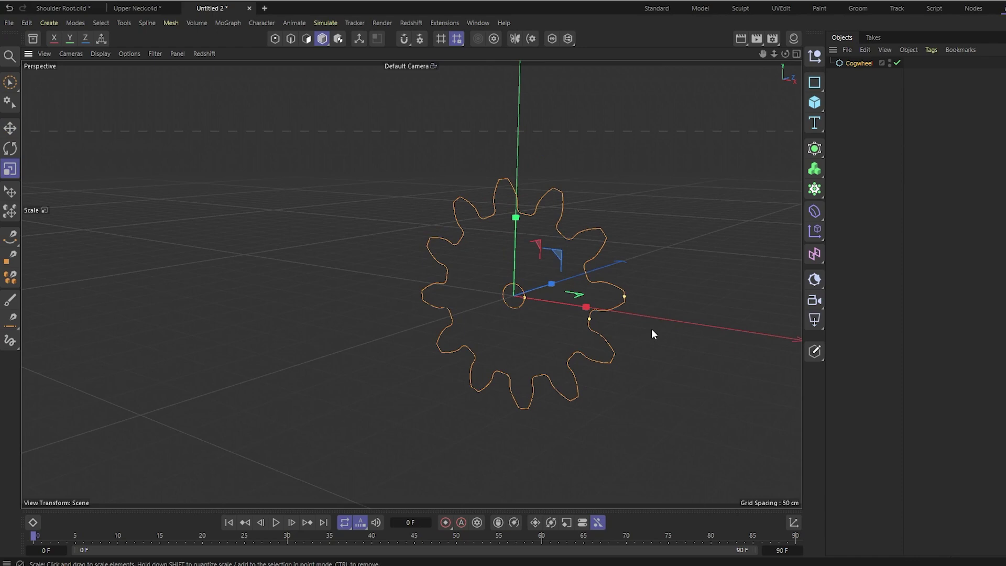
alt+drag(652, 329, 325, 407)
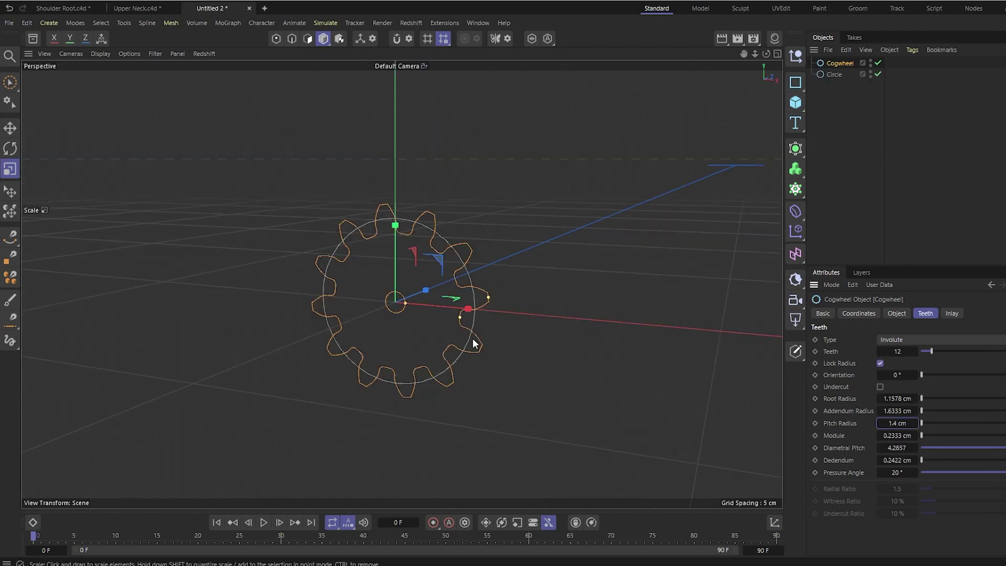
- Set the radius of the second reference circle, a copy of the pitch circle, to 1.15 cm
click(834, 74)
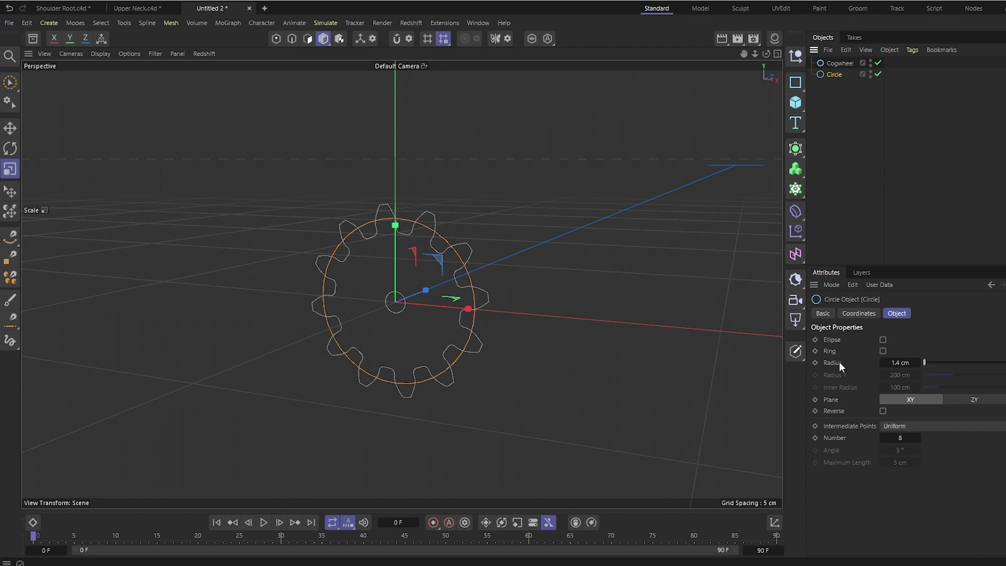
click(903, 366)
text(1.15)
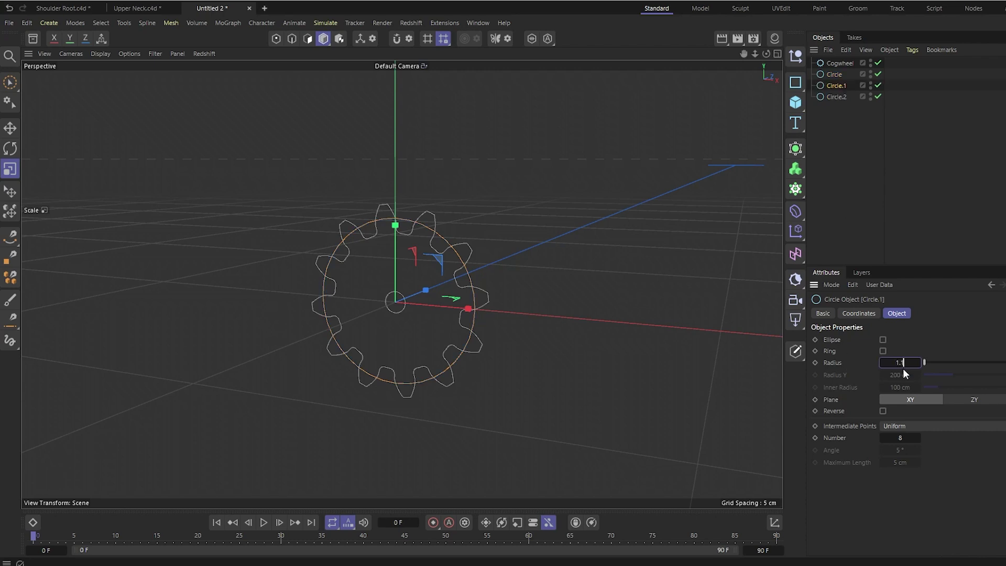
key(Return)
- Set the radius of Circle.2 to 1.61 cm to mark the outer tips of the cogwheel teeth
click(836, 99)
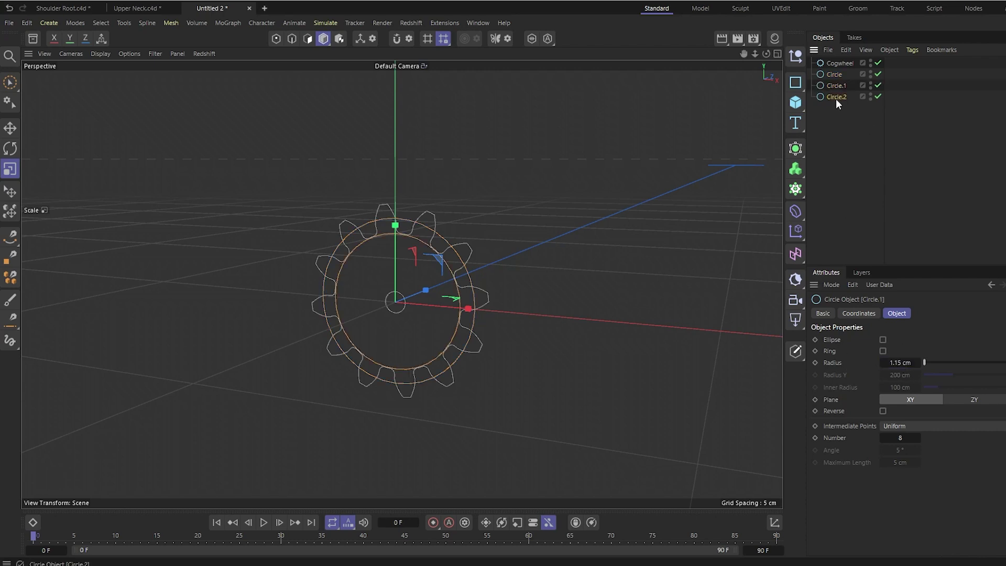
click(836, 97)
double_click(901, 363)
text(1.3)
key(Return)
double_click(904, 361)
text(1.)
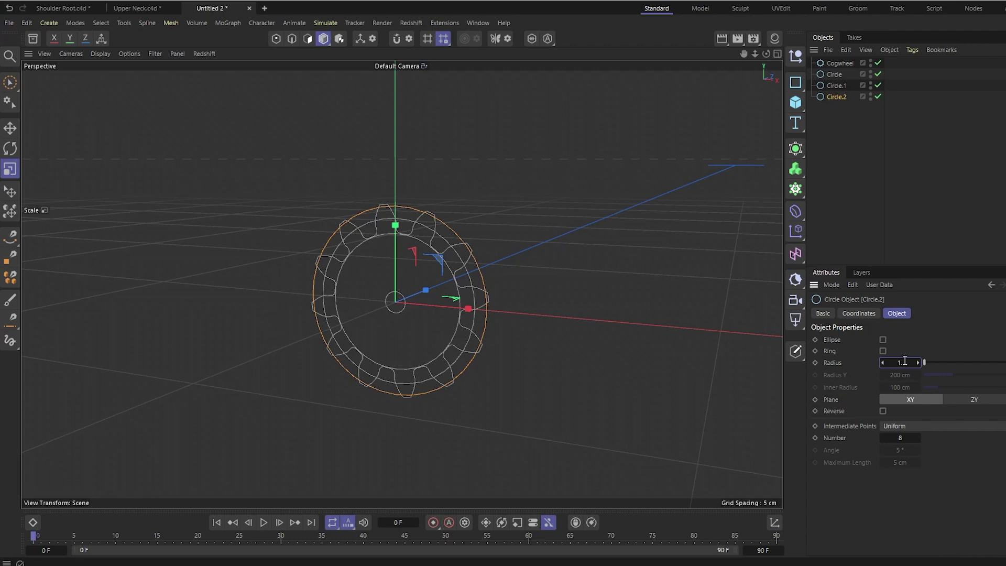
text(61)
key(Return)
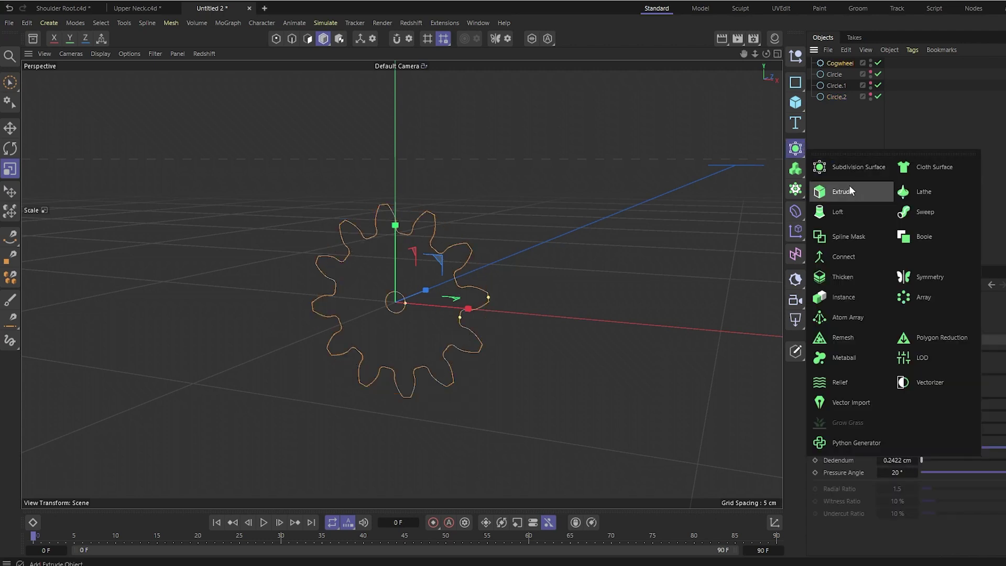
- Extrude the cogwheel spline with an offset of 0.5 cm
alt+click(850, 186)
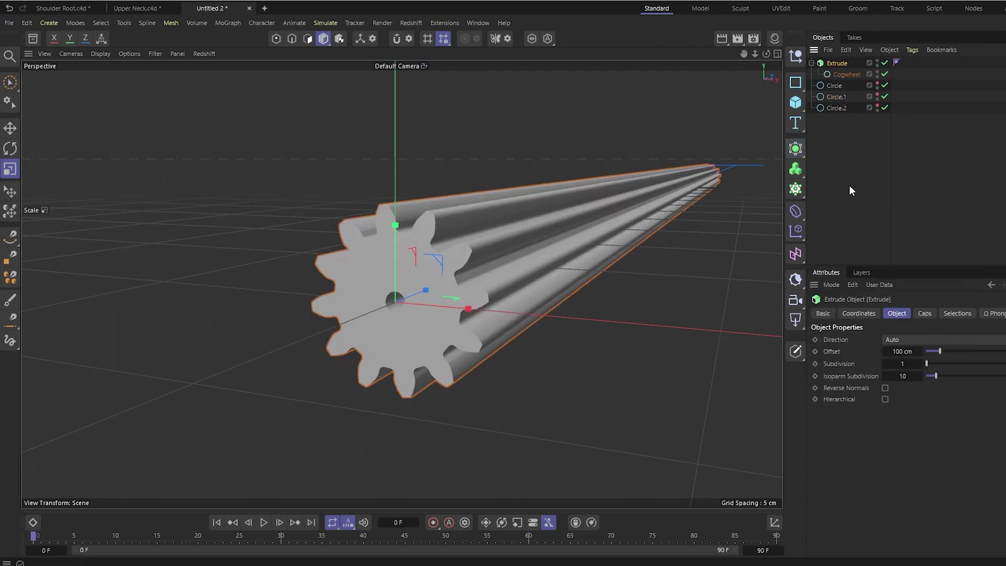
click(903, 351)
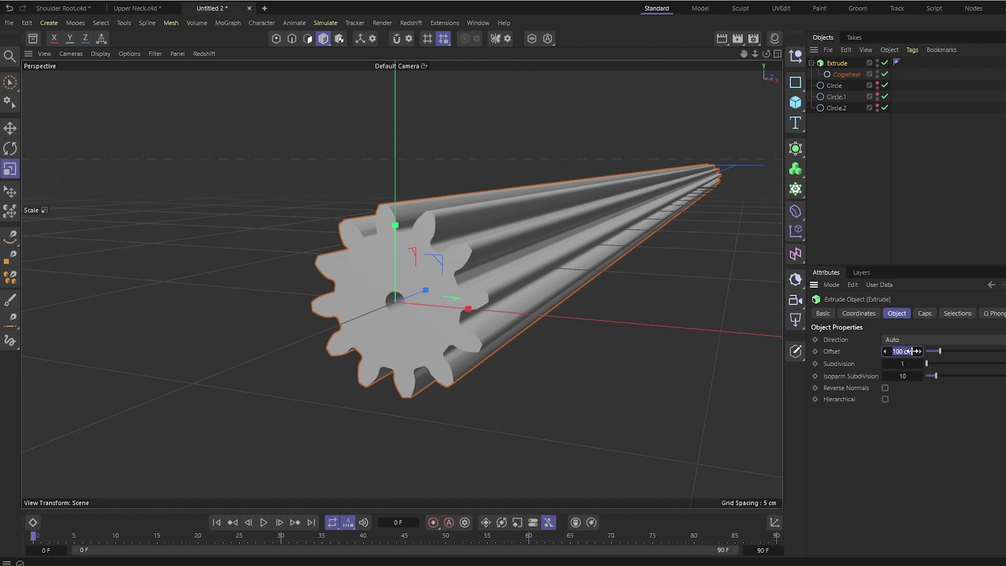
text(0.5)
key(Return)
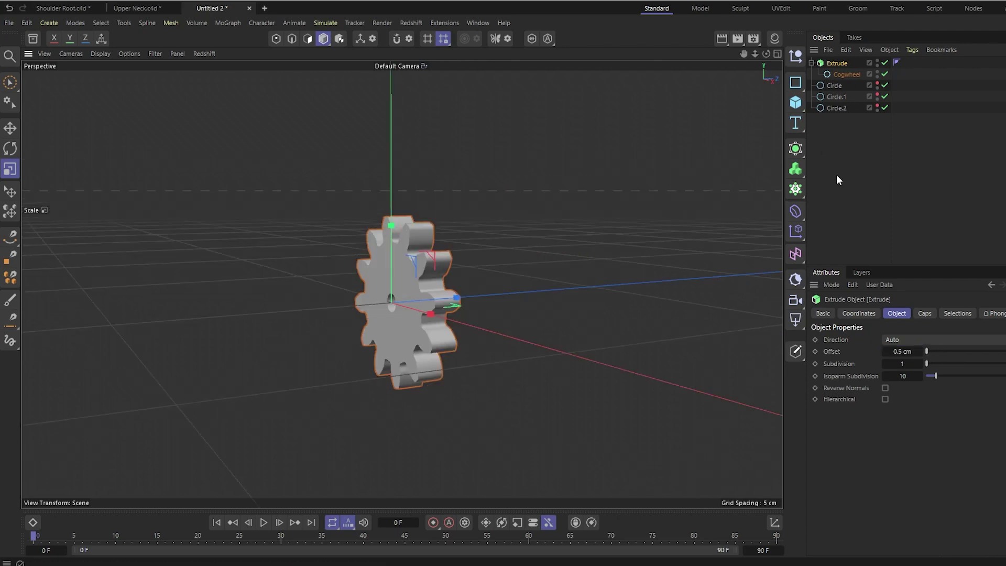
- Mirror the extruded gear along Z with a Symmetry generator and hide its symmetry planes
click(803, 154)
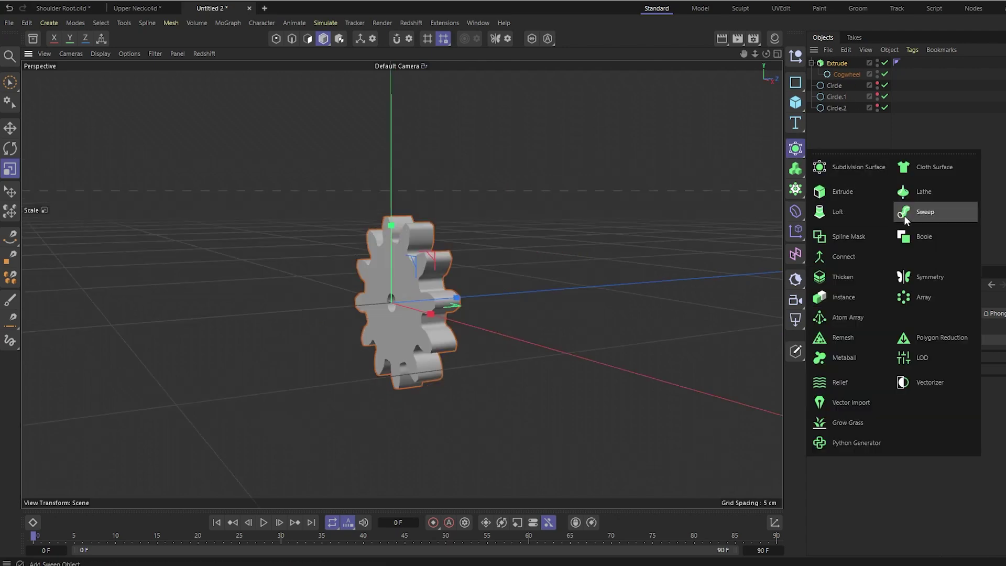
alt+click(931, 274)
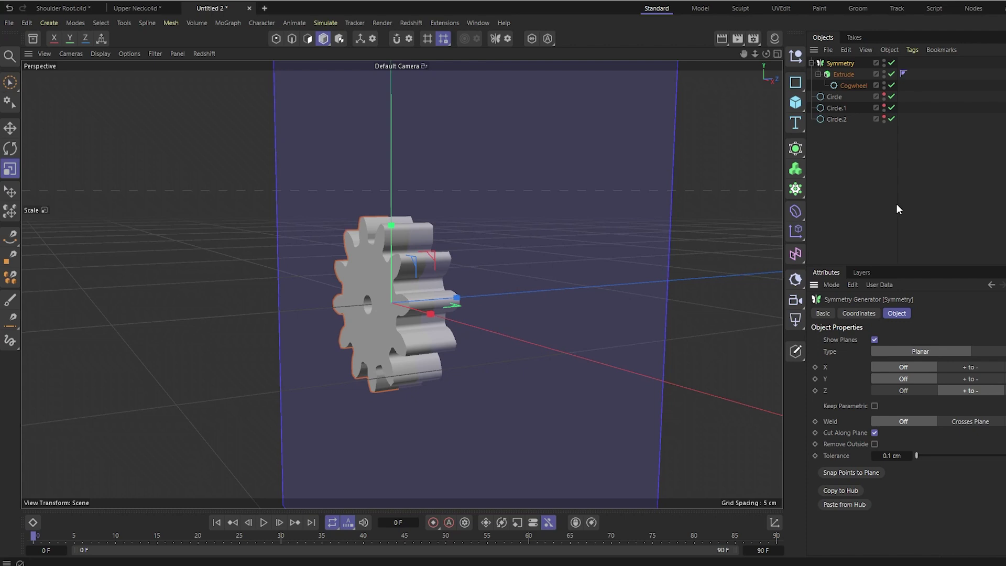
click(875, 340)
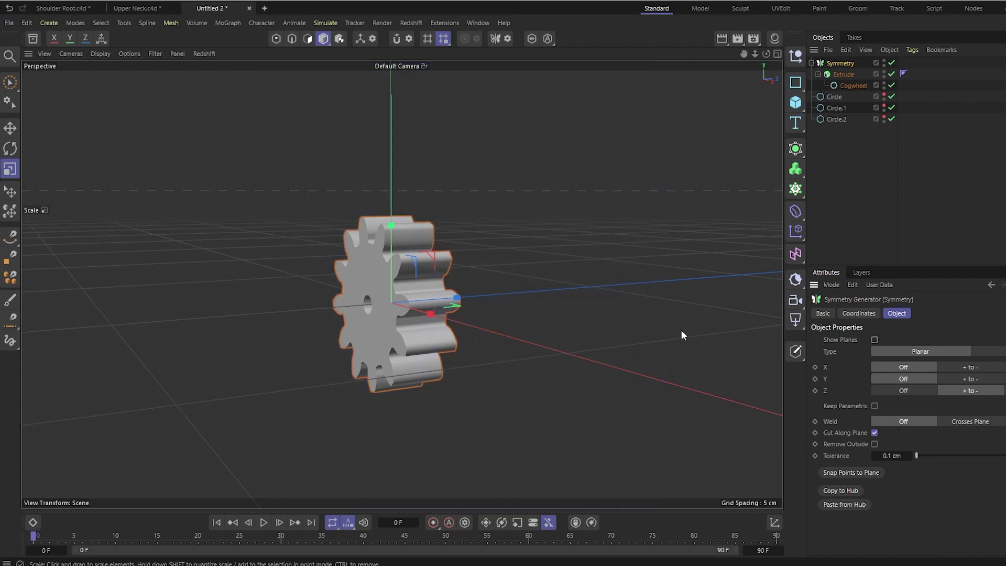
- Add a Twist deformer to the Extrude, fit it to its parent, and set its angle to 18°
click(843, 73)
click(796, 213)
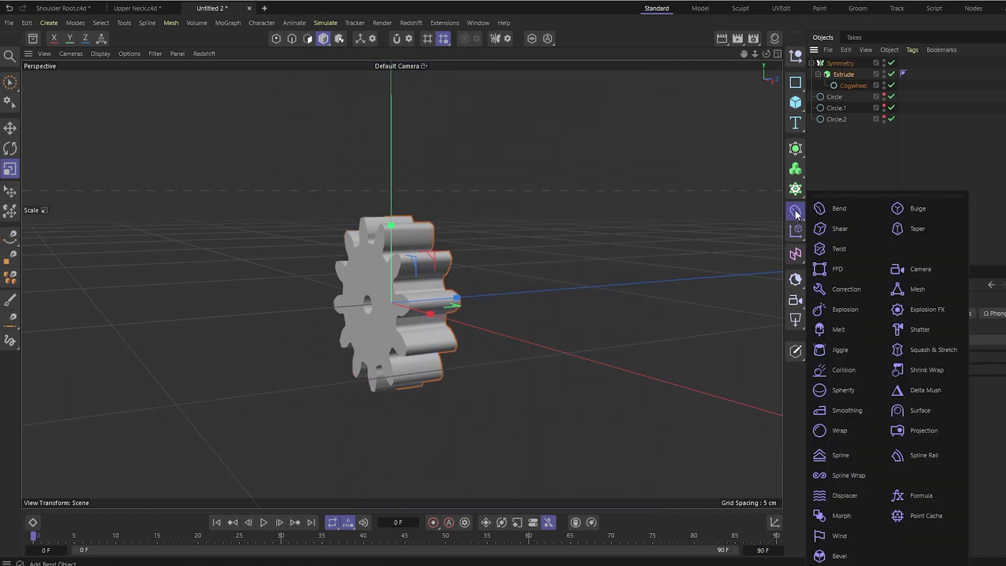
shift+click(850, 244)
click(849, 391)
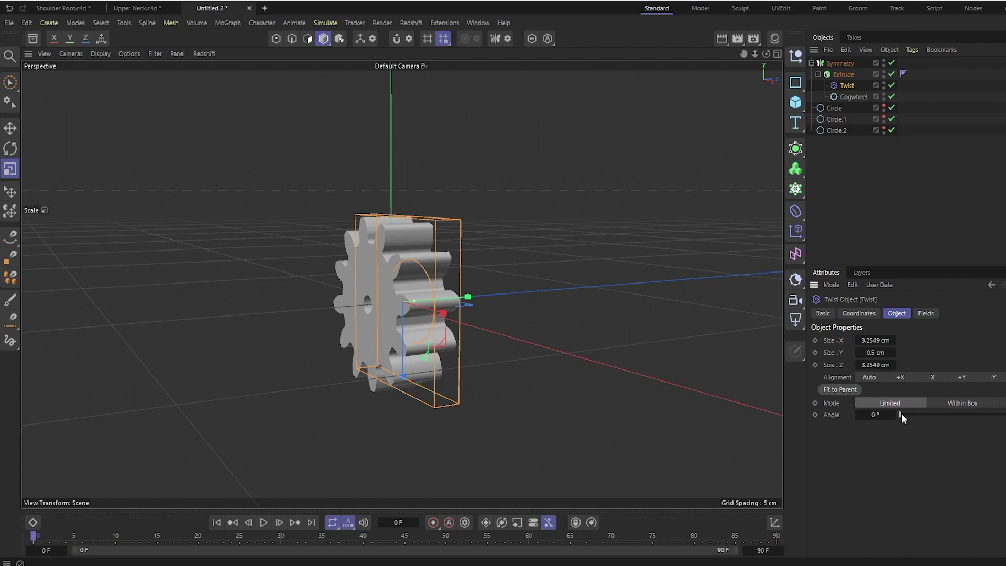
drag(902, 414, 908, 414)
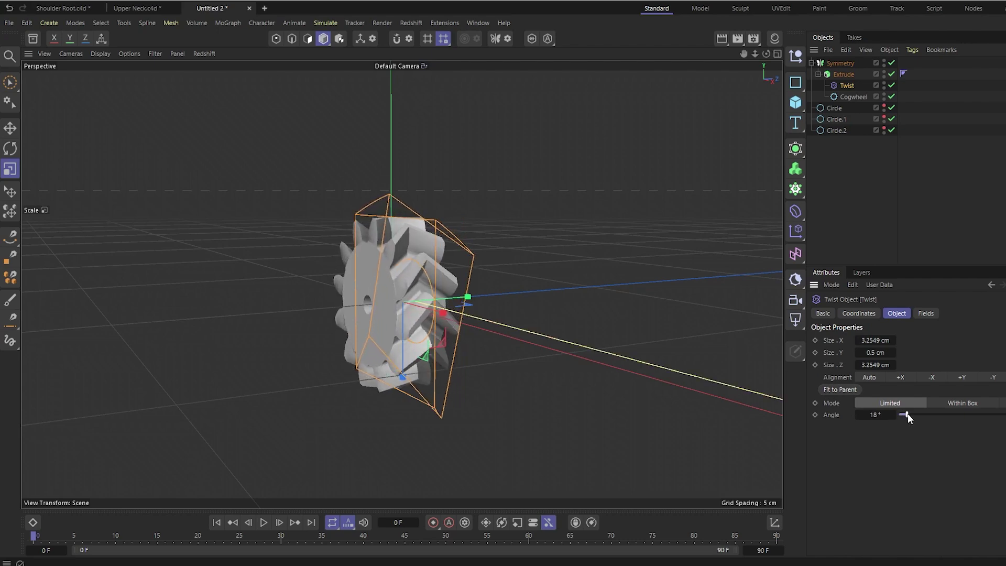
- Enlarge the radius of the cogwheel's center hole
click(853, 96)
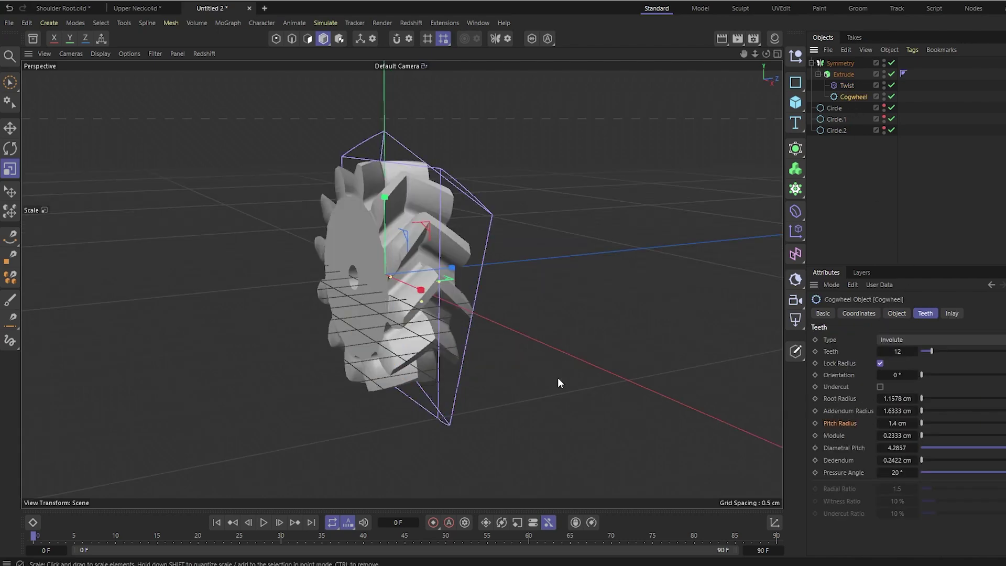
alt+drag(558, 377, 644, 355)
alt+drag(555, 311, 658, 333)
click(951, 313)
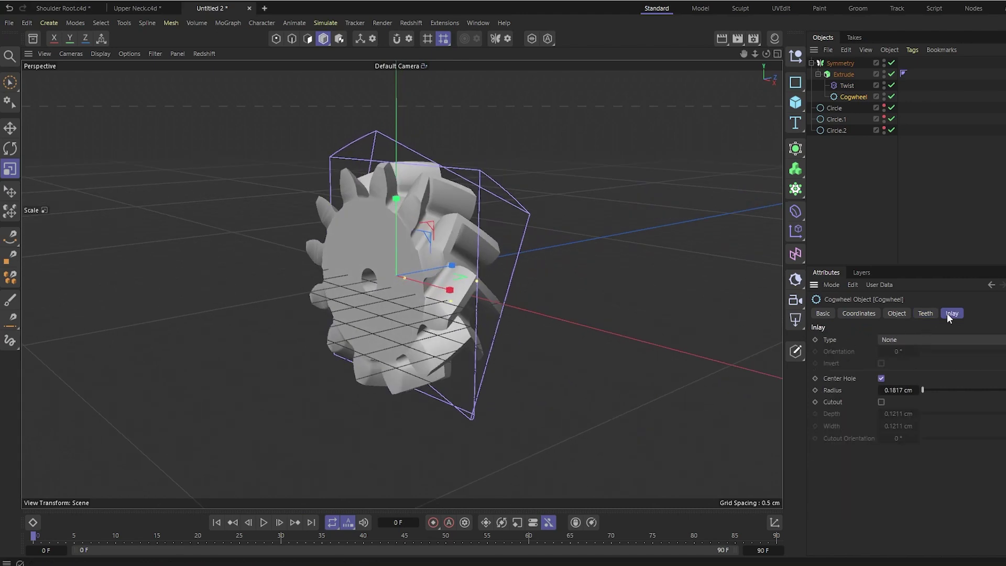
click(910, 390)
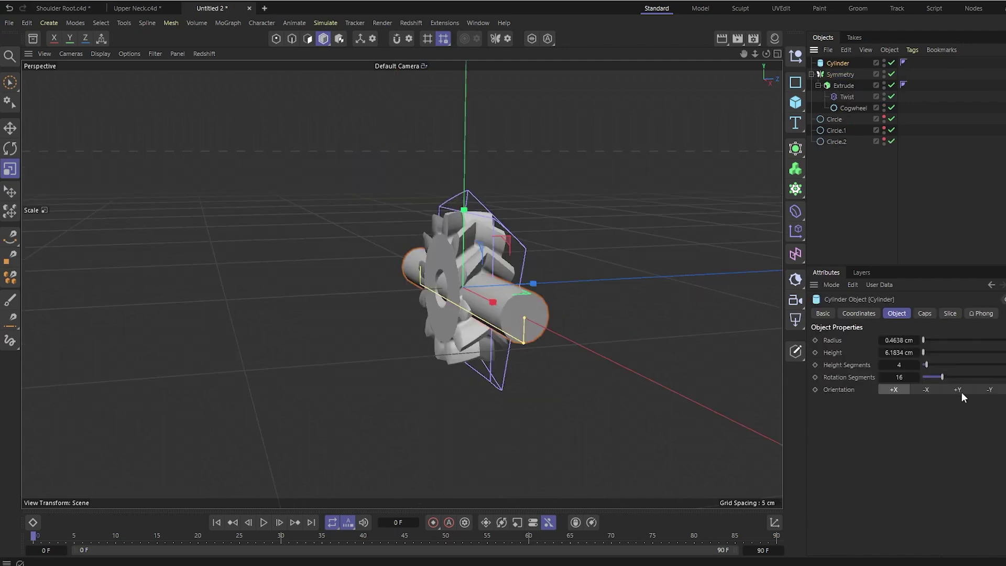
click(957, 389)
key(ctrl+z)
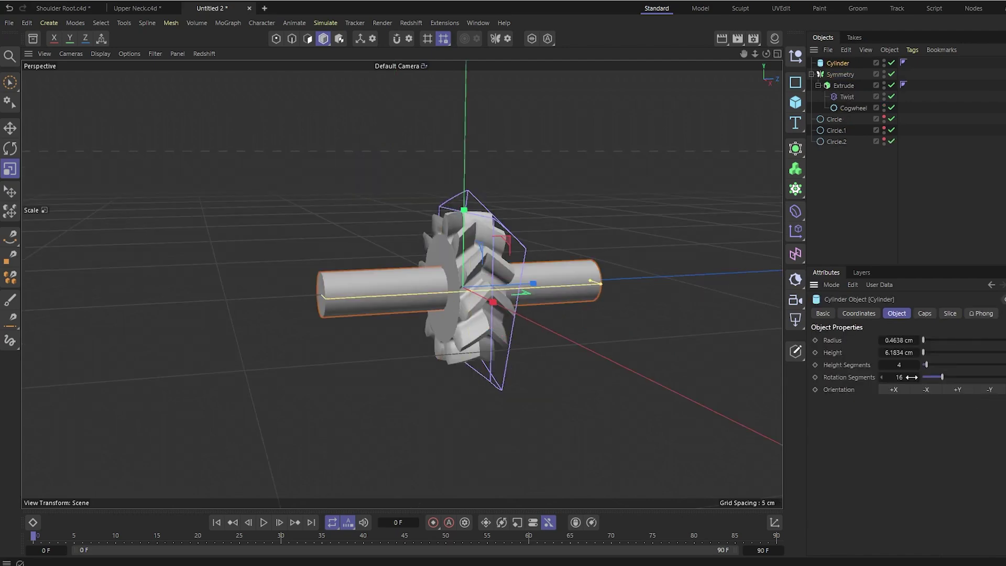
- Set the height of the cylinder running through the gear to 1 cm
click(849, 87)
click(839, 63)
click(902, 352)
text(1)
key(Return)
- Set the cylinder's radius to 1.7 cm so that it encloses the gear teeth
click(899, 340)
text(1.5)
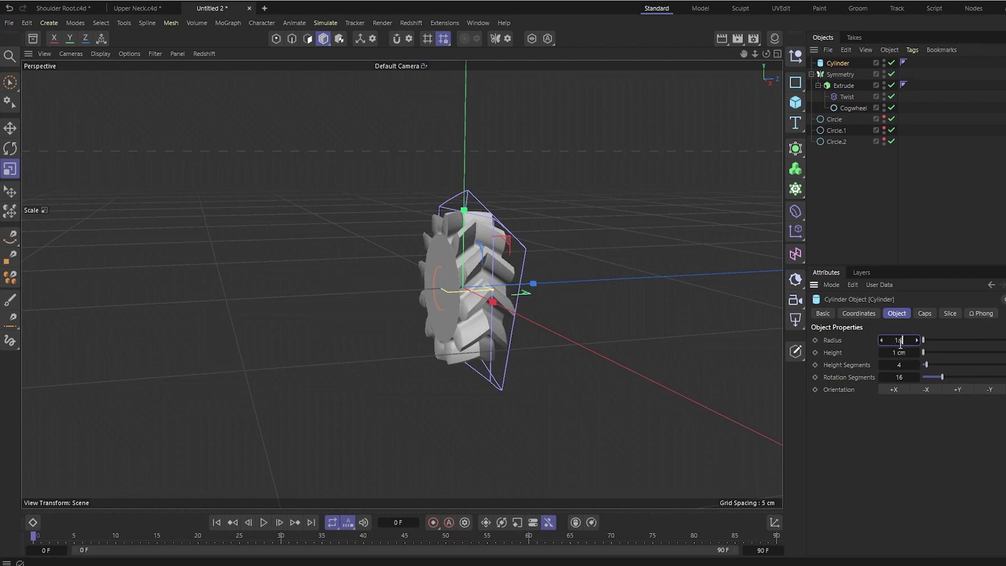
key(Return)
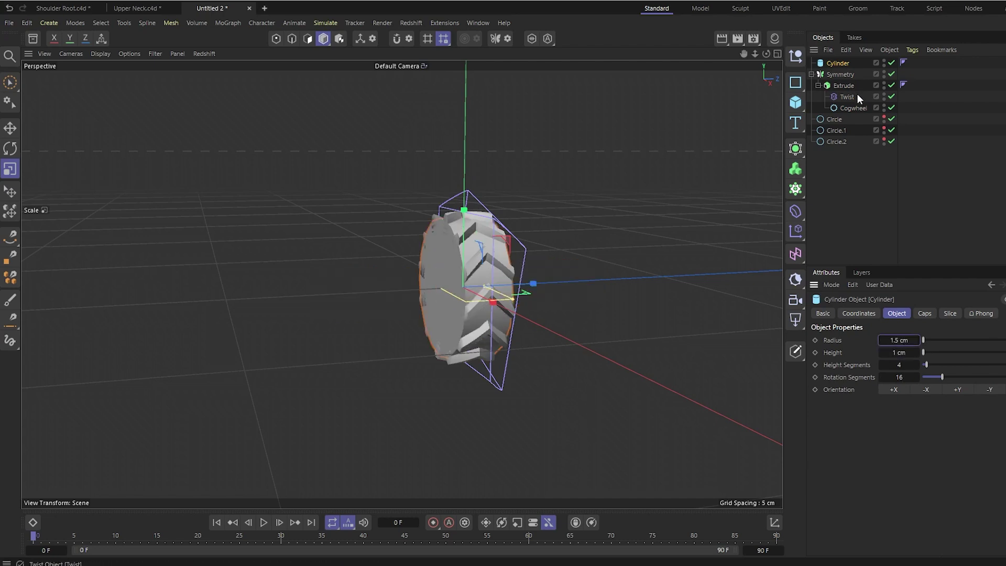
click(853, 107)
key(ctrl+z)
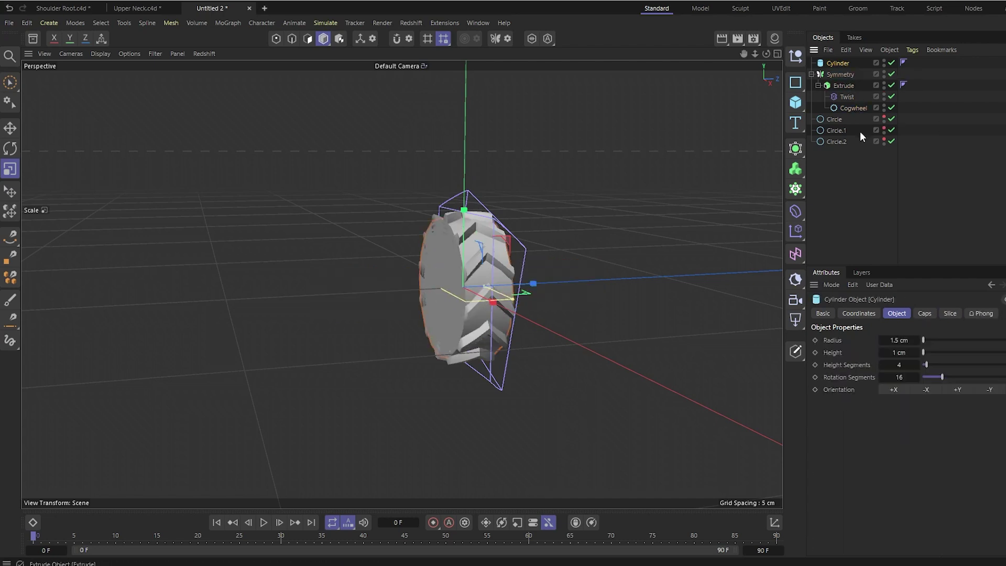
click(910, 342)
text(7)
key(Return)
- Increase the cylinder's rotation segments to 120
double_click(900, 377)
text(120)
key(Return)
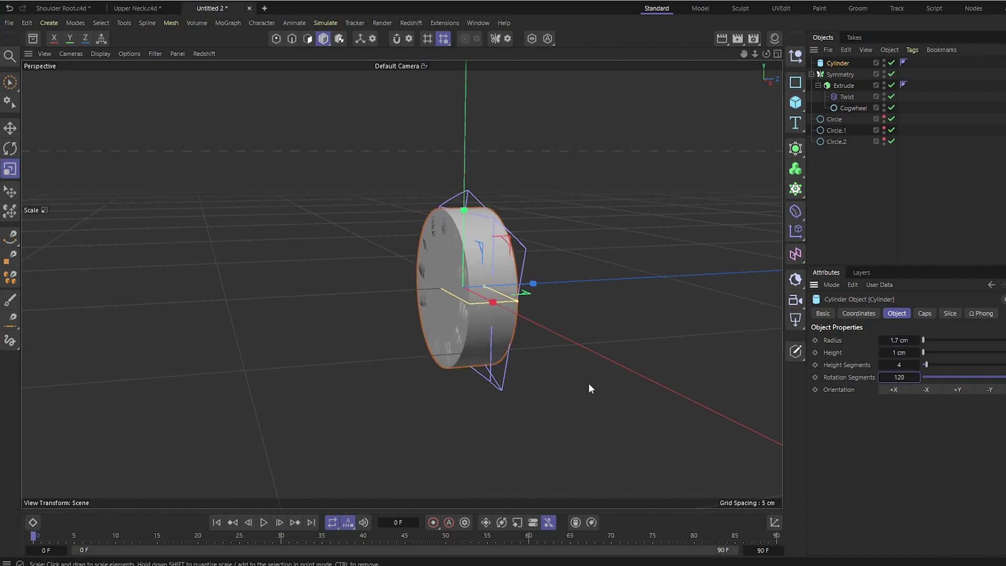
scroll(572, 373, up, 3)
mouse_move(566, 367)
alt+mouse_down()
mouse_move(604, 355)
mouse_move(562, 361)
alt+mouse_up()
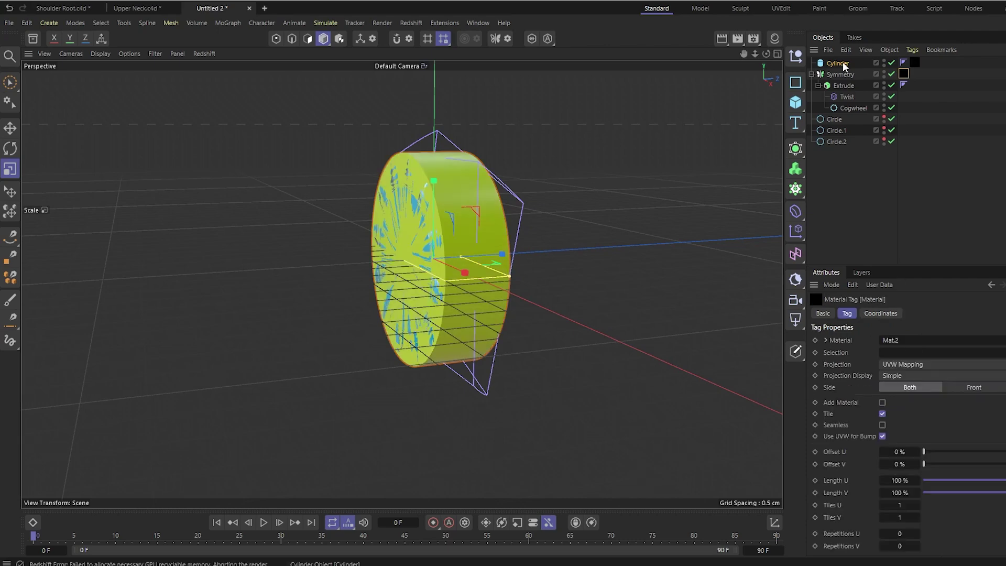
- Enable a fillet on the cylinder's caps with 1 segment and a radius of 0.1 cm
click(835, 64)
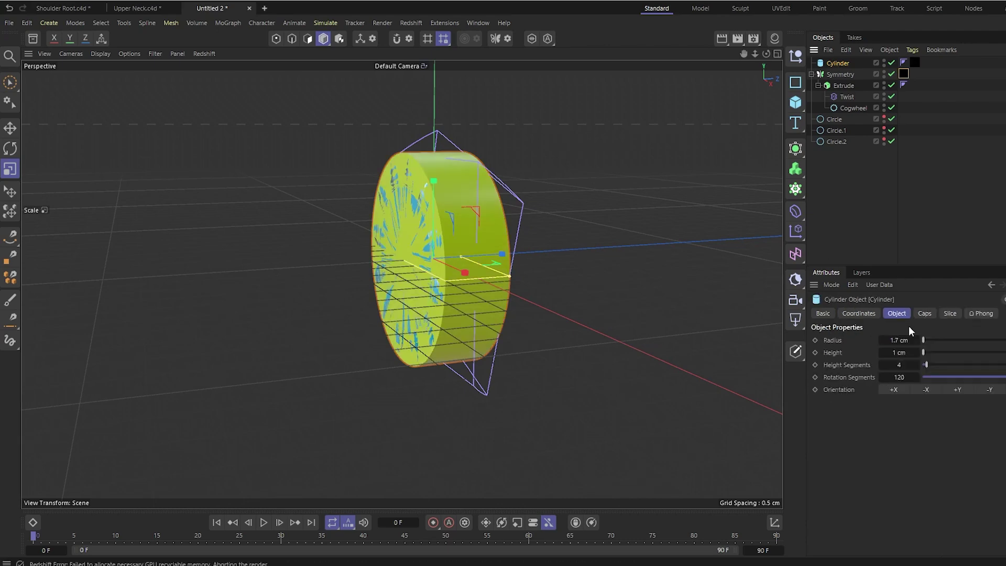
click(926, 314)
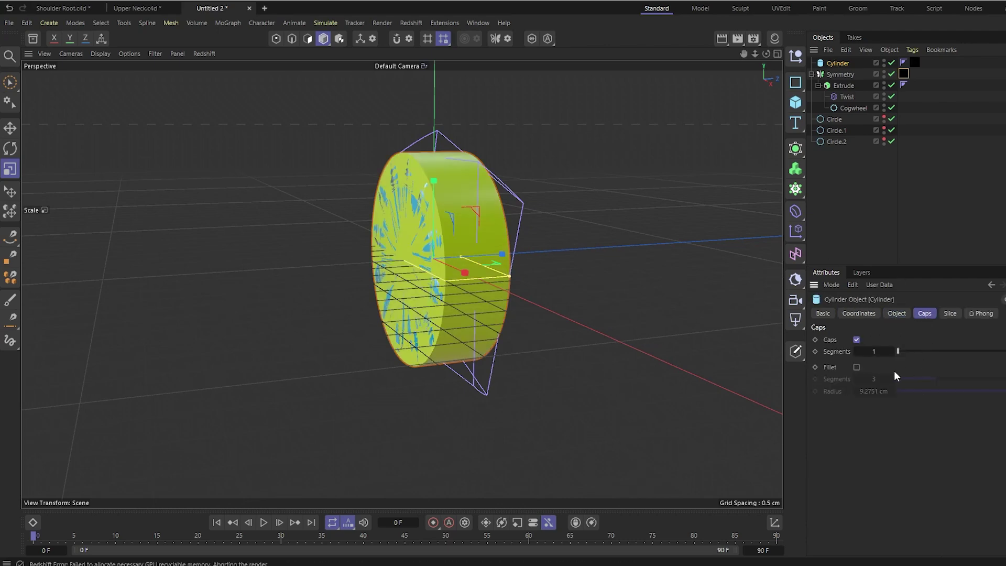
click(857, 368)
scroll(874, 379, down, 2)
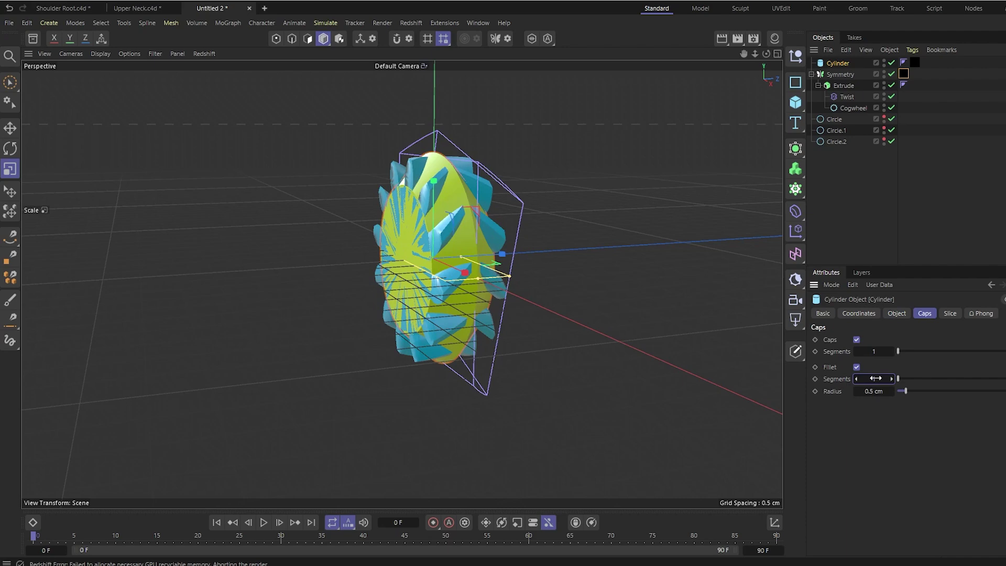
click(875, 391)
text(0.1)
key(Return)
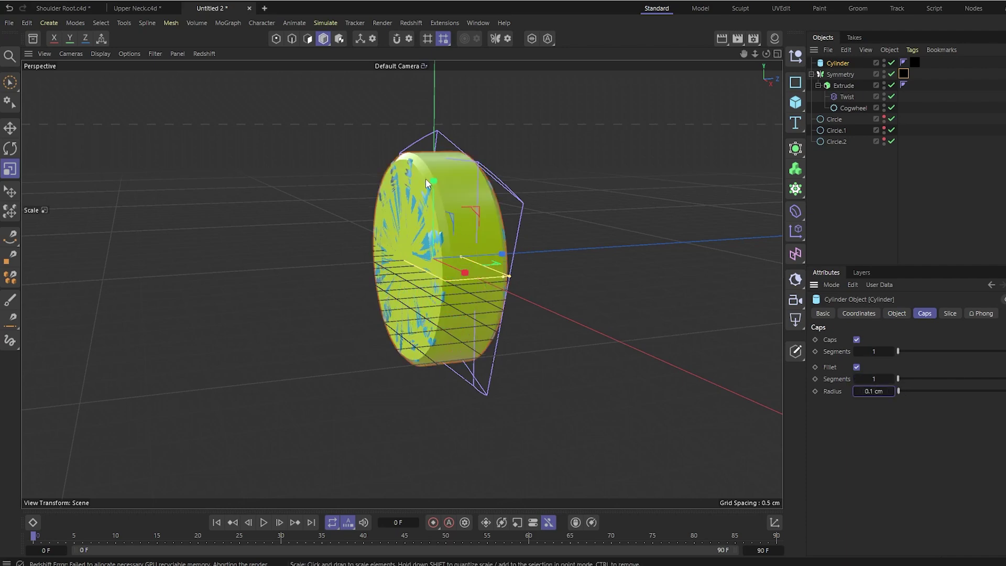
- Hide the cylinder in the viewport and inspect the twisted gear from an angle
click(883, 72)
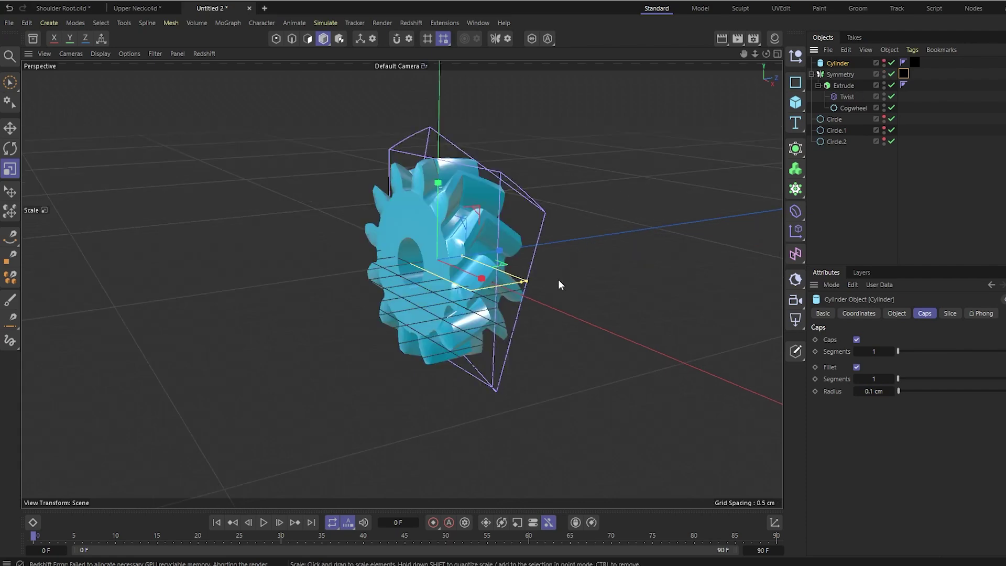
alt+drag(573, 307, 567, 300)
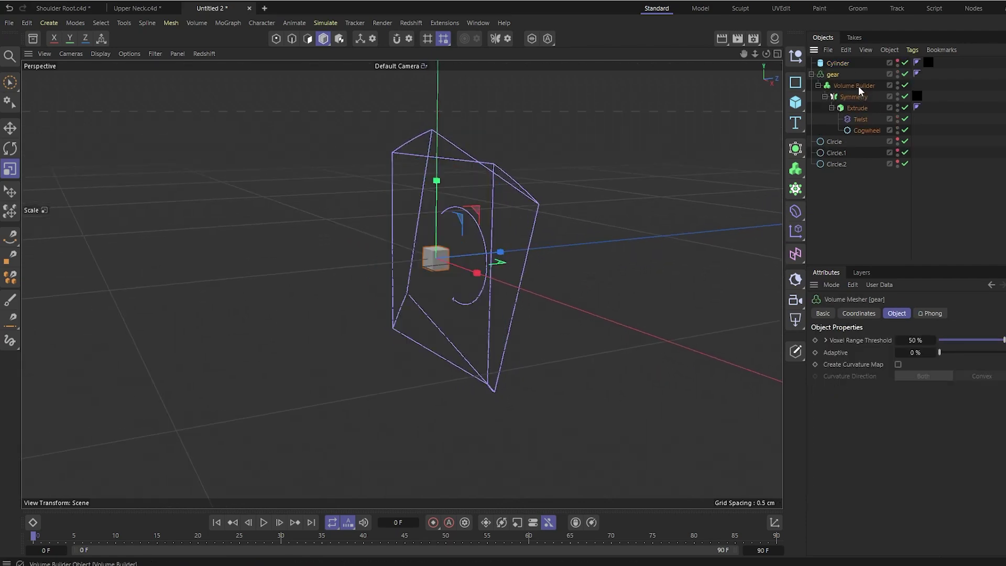
- Nest Symmetry in a Volume Builder under the gear mesher with a 0.015 cm voxel size, and move Symmetry's material tag to the gear
click(859, 86)
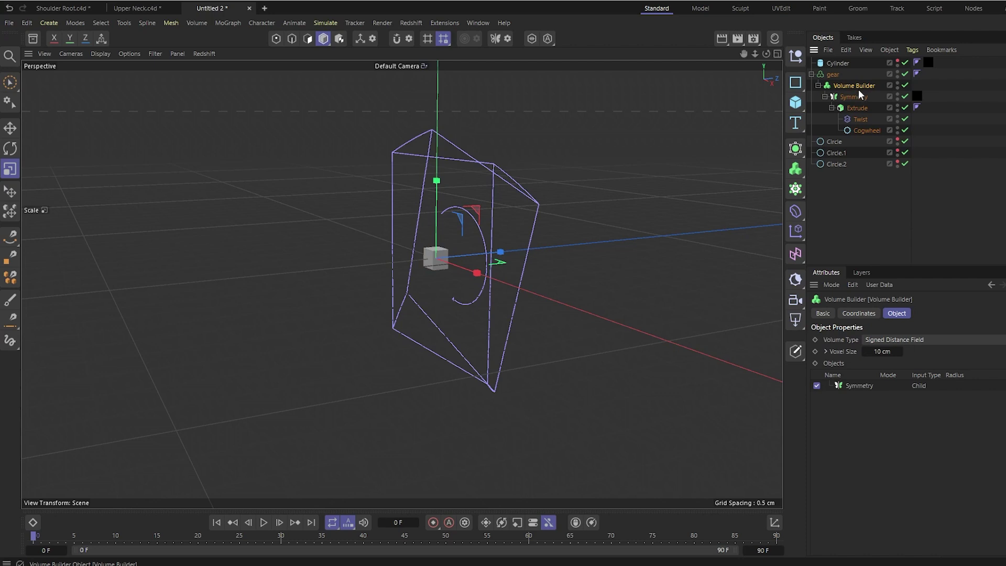
click(887, 352)
text(.01)
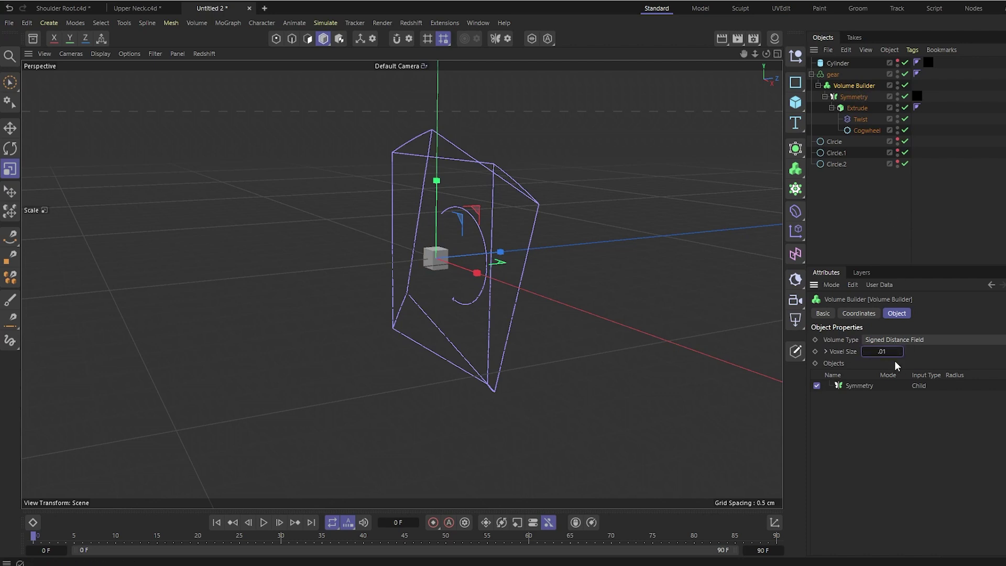
text(5)
key(Return)
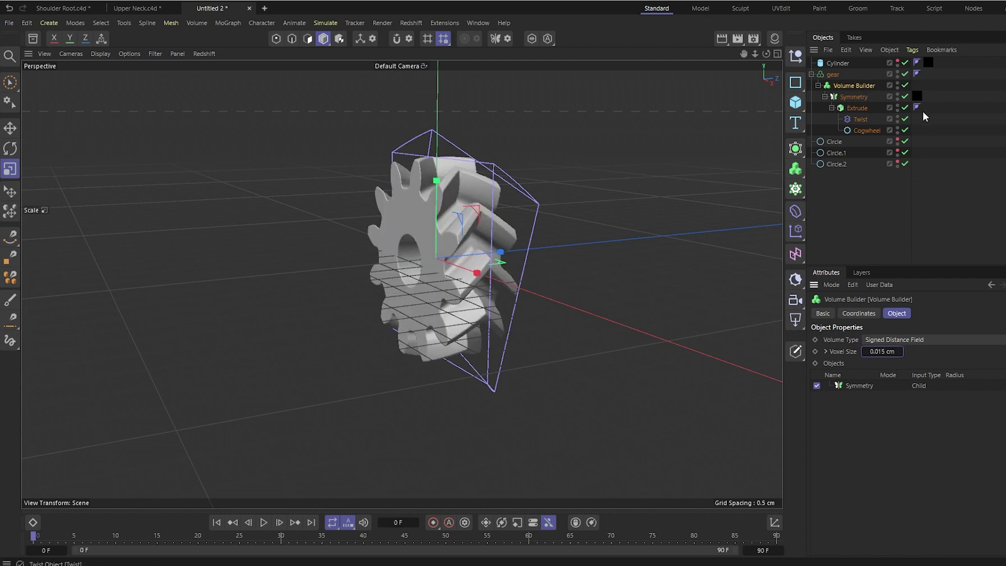
drag(917, 96, 926, 76)
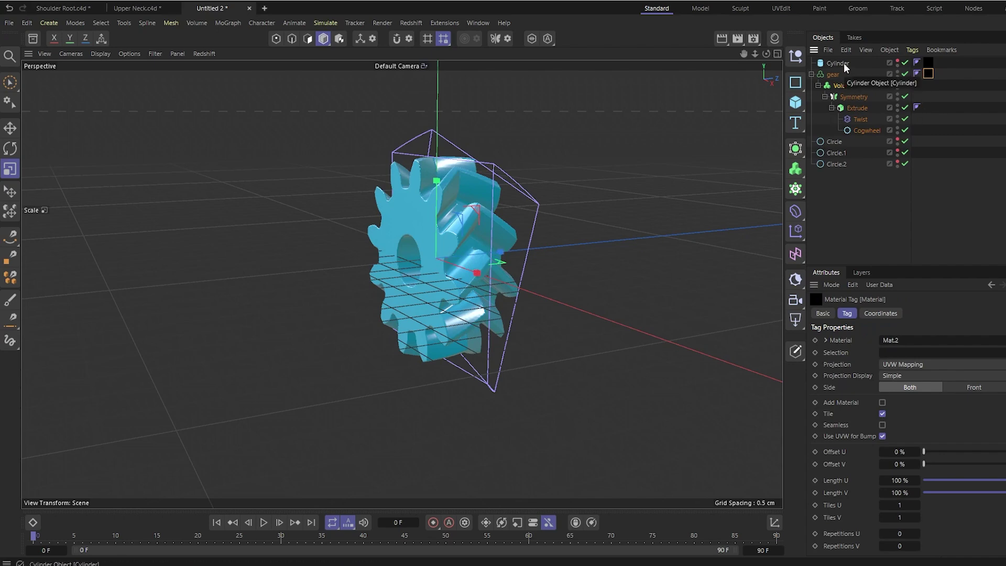
- Try coarser Volume Builder voxel sizes of 0.1 cm and 0.05 cm on the gear, and return to 0.015 cm
click(854, 84)
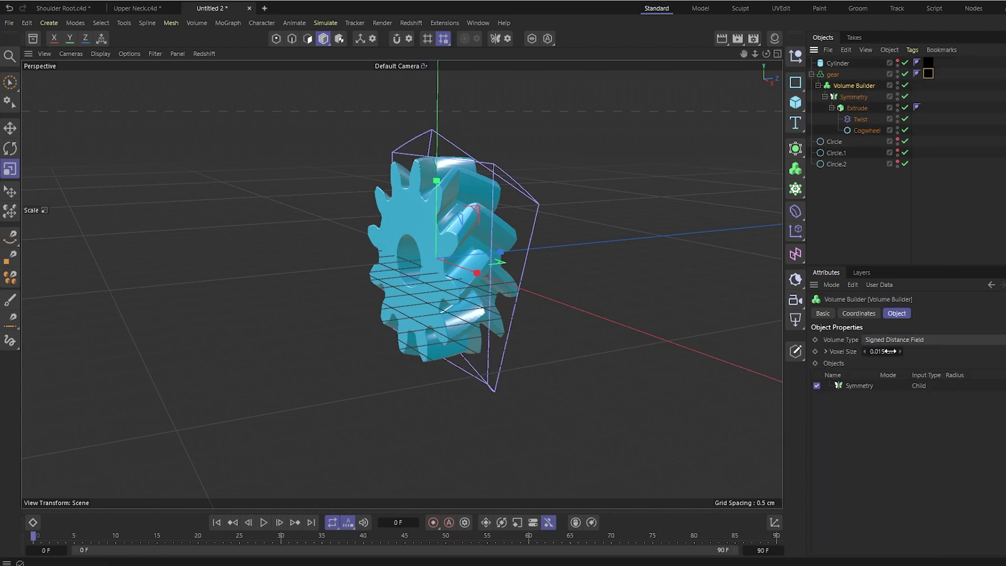
alt+drag(564, 277, 627, 272)
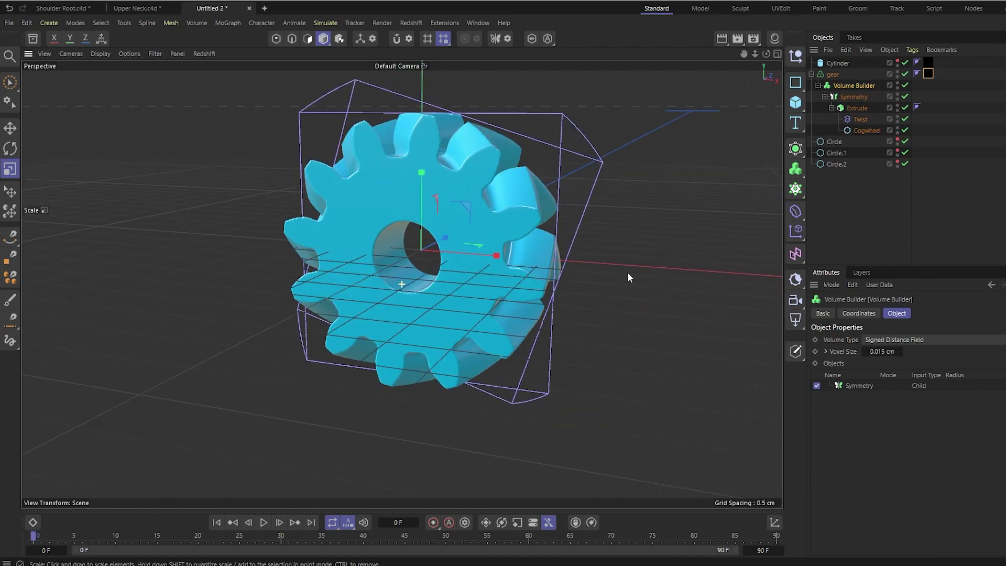
double_click(888, 351)
text(0.1)
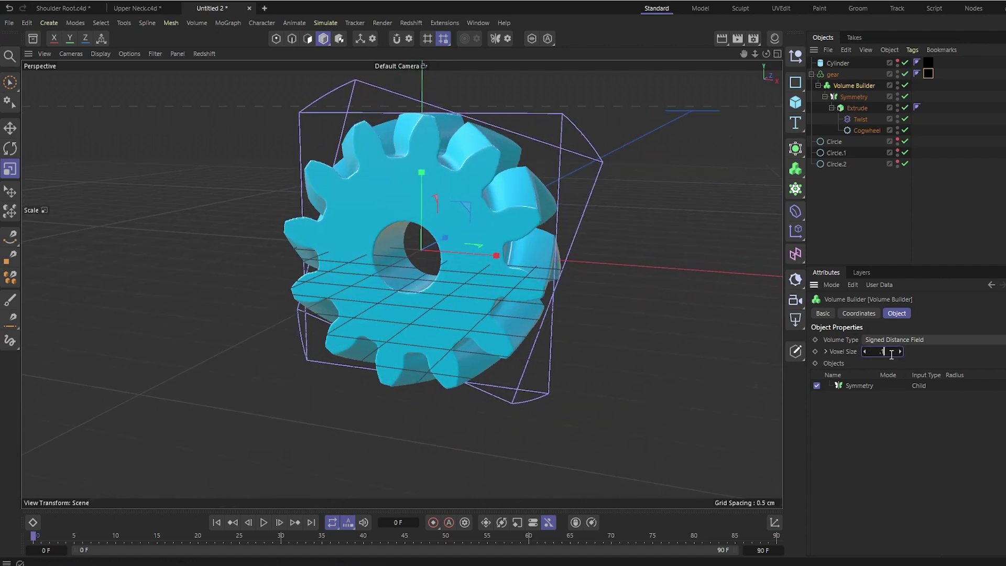
key(Return)
double_click(889, 353)
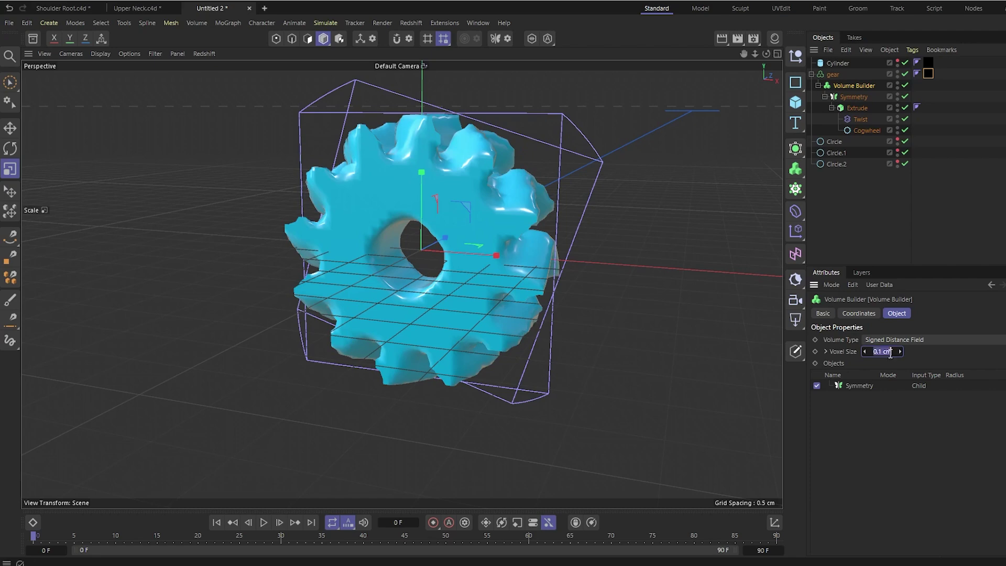
key(BackSpace)
key(Return)
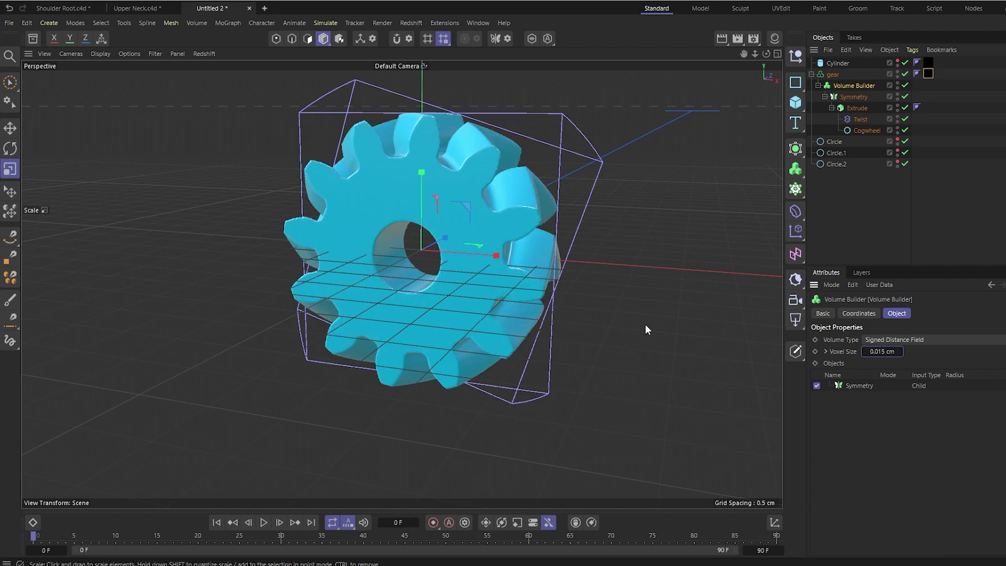
scroll(646, 324, down, 2)
alt+drag(634, 329, 571, 305)
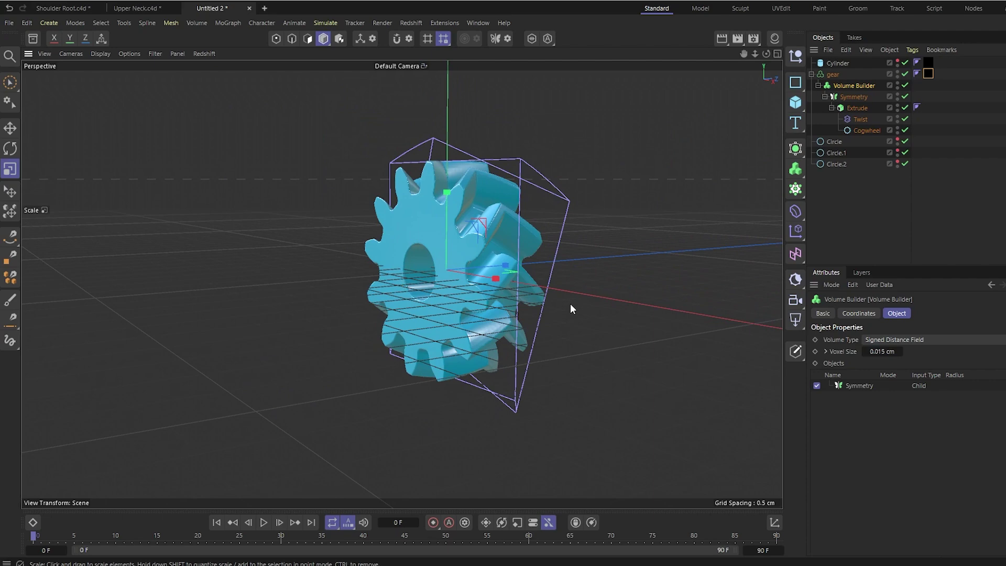
- Place the cylinder inside the Volume Builder above Symmetry and set its mode to Intersect
scroll(466, 182, up, 5)
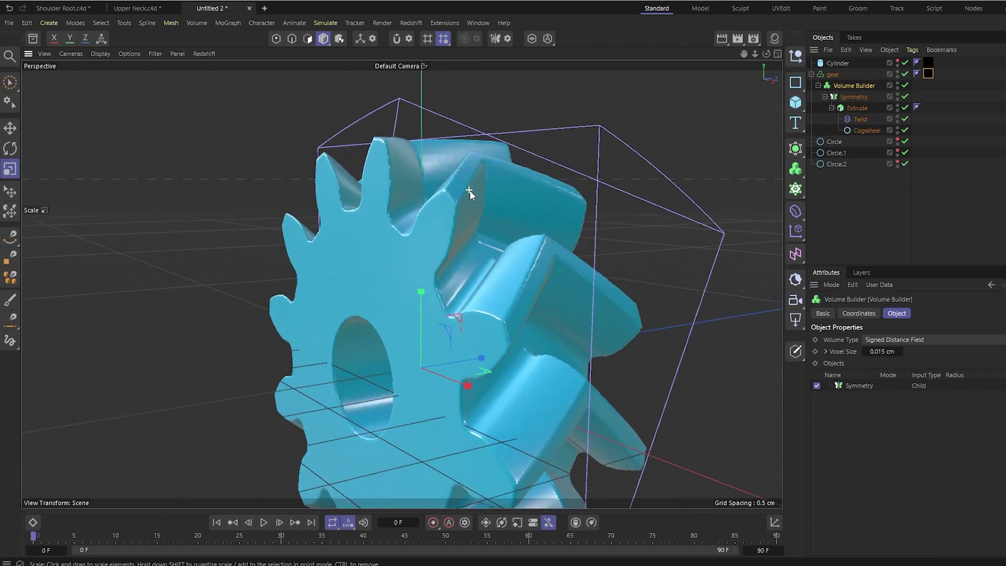
alt+drag(469, 191, 511, 221)
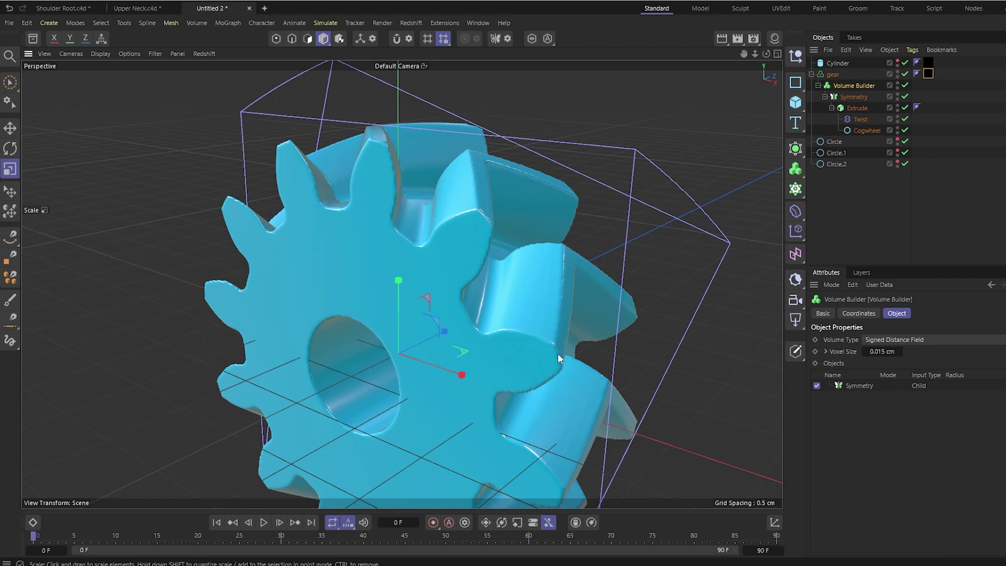
scroll(555, 363, down, 5)
alt+drag(561, 366, 653, 401)
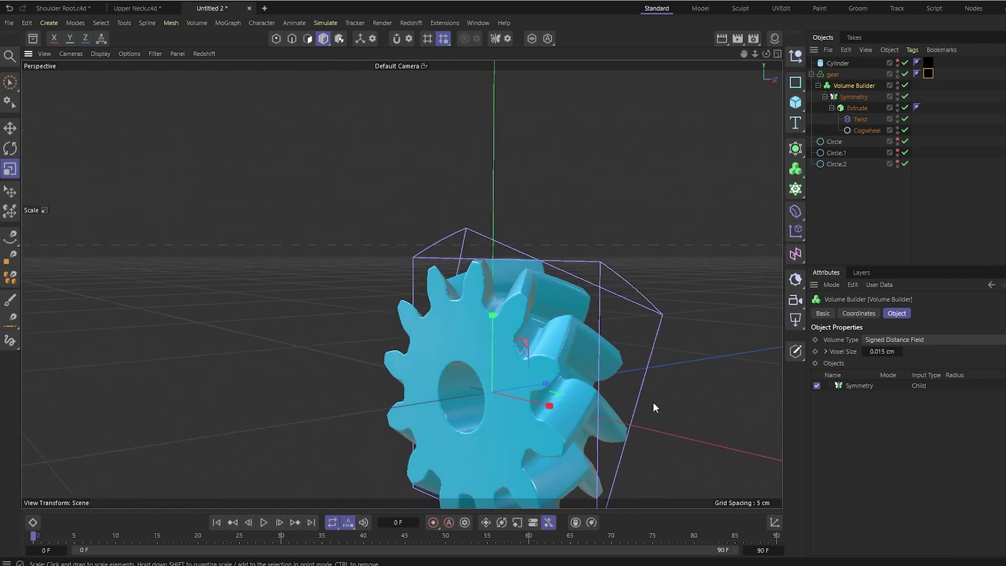
alt+middle_drag(653, 402, 619, 320)
scroll(619, 321, down, 2)
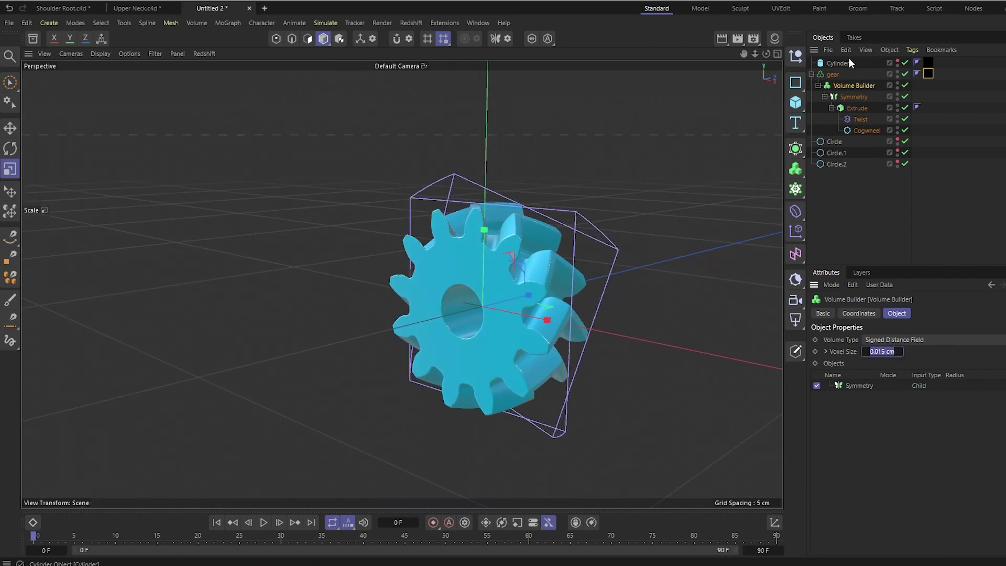
drag(848, 62, 868, 94)
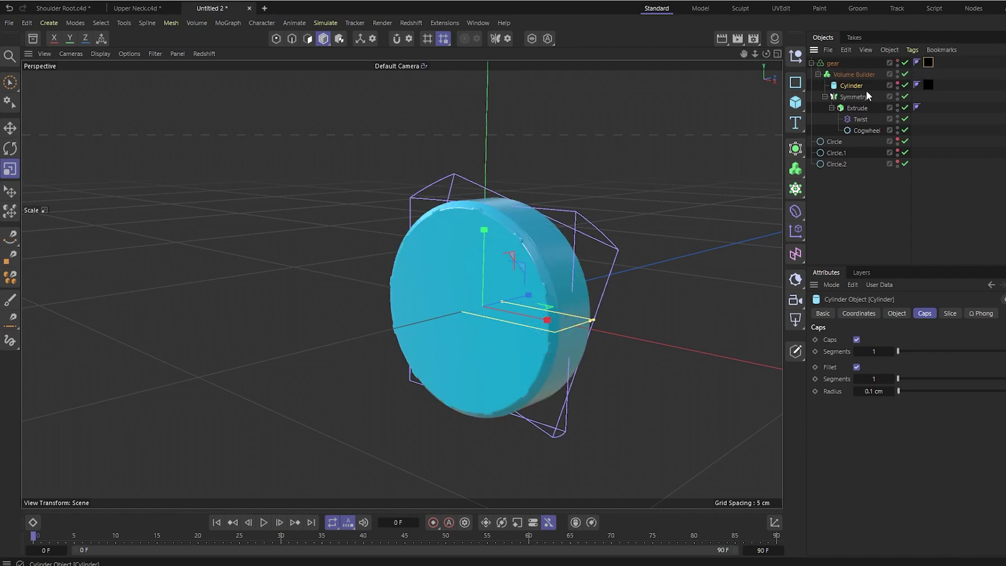
click(856, 74)
click(897, 386)
click(903, 426)
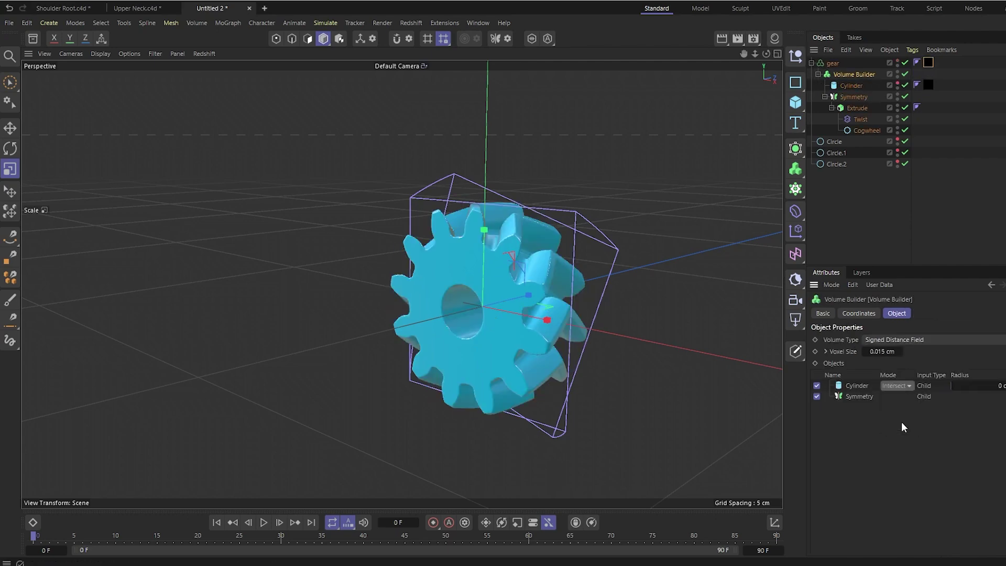
- Test a cap fillet radius of 0.2 cm on the cylinder and set it to 0.3 cm to chamfer the teeth more strongly
alt+drag(615, 351, 564, 319)
click(853, 85)
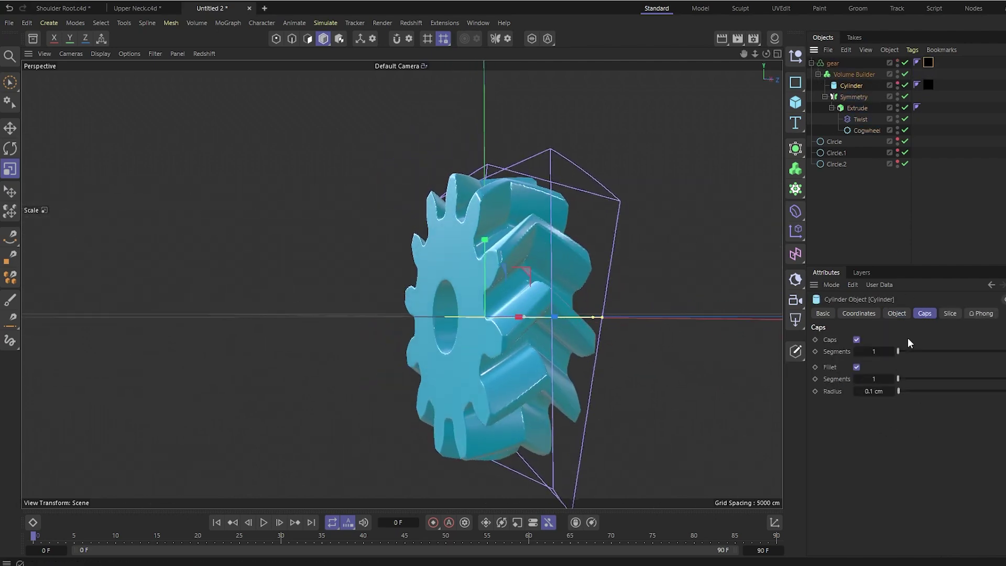
click(881, 391)
text(0.2)
key(Return)
click(885, 391)
text(0.3)
key(Return)
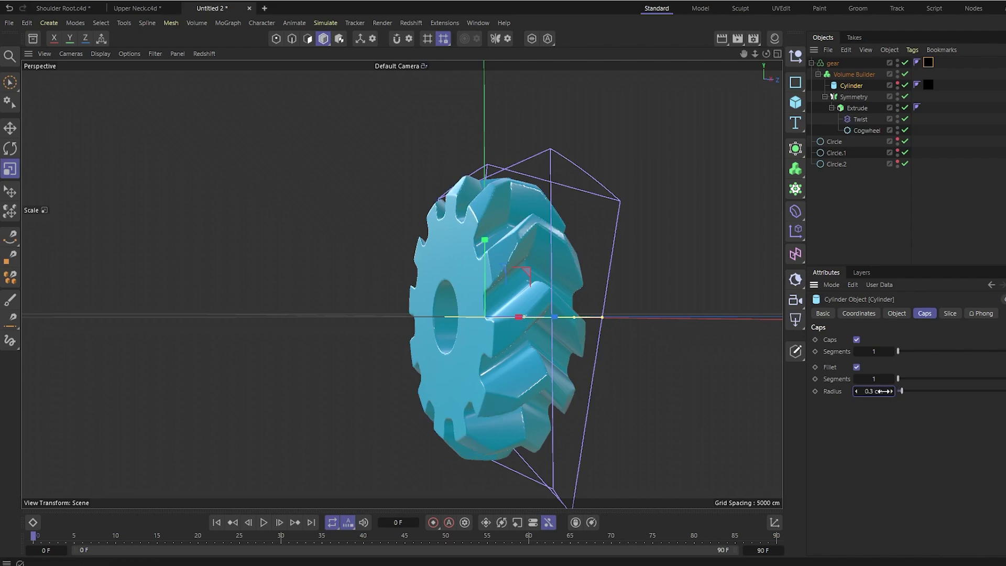
click(896, 313)
mouse_move(688, 334)
alt+mouse_down()
mouse_move(669, 330)
mouse_move(680, 343)
alt+mouse_up()
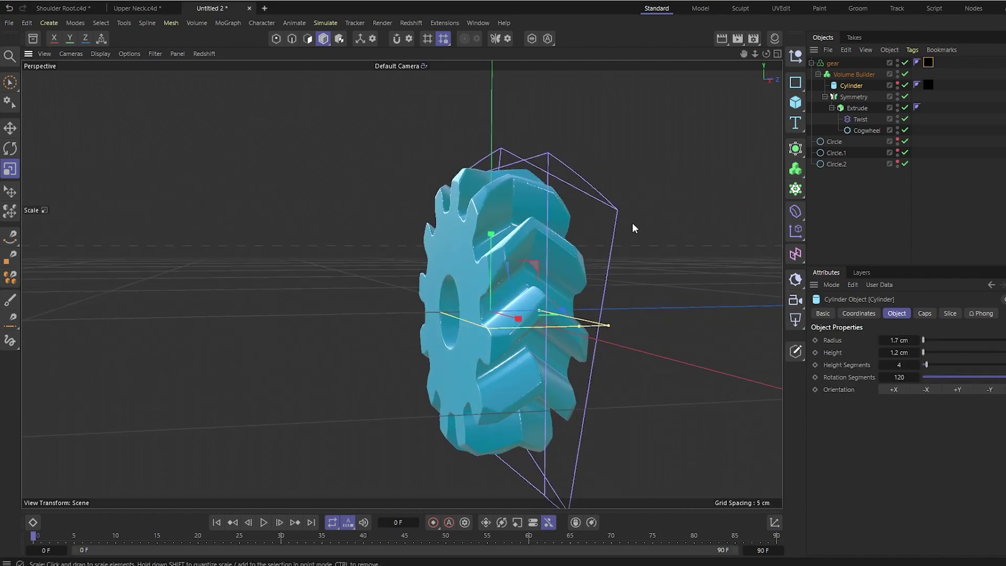
alt+drag(632, 228, 611, 258)
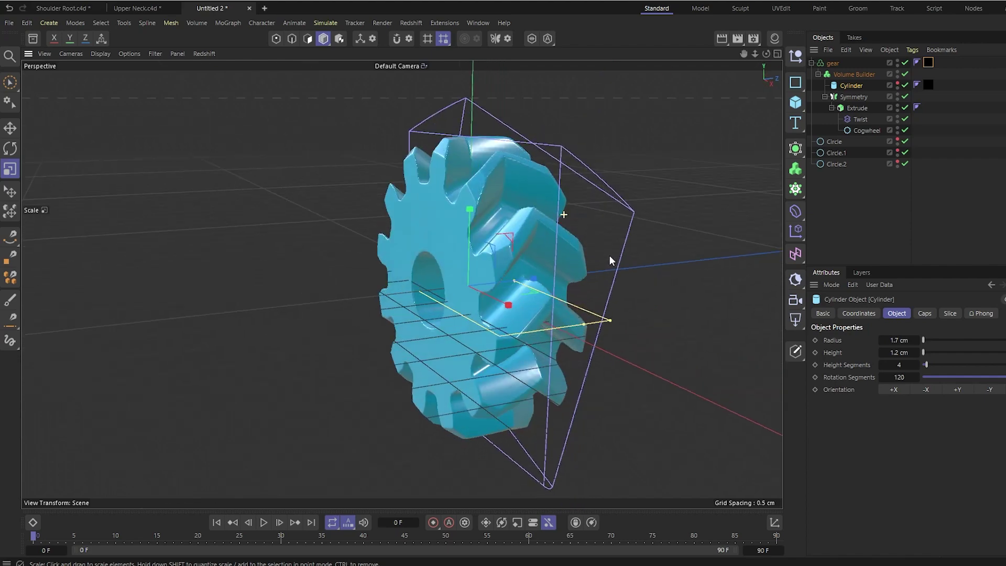
- Add a tube hub in front of the gear with 0.8 cm outer radius, 0.4 cm inner radius, 0.8 cm height and 120 rotation segments
click(796, 102)
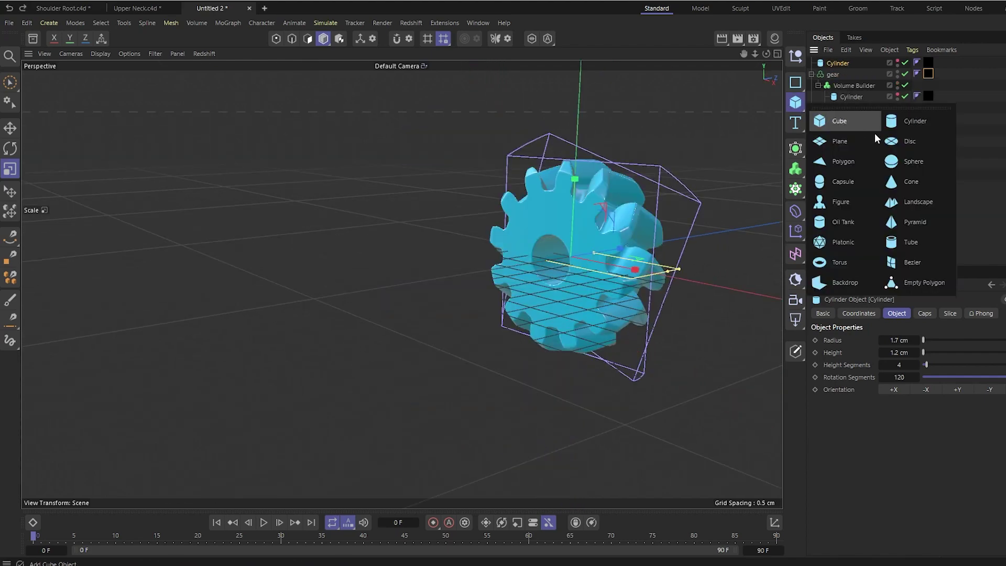
click(917, 240)
click(902, 415)
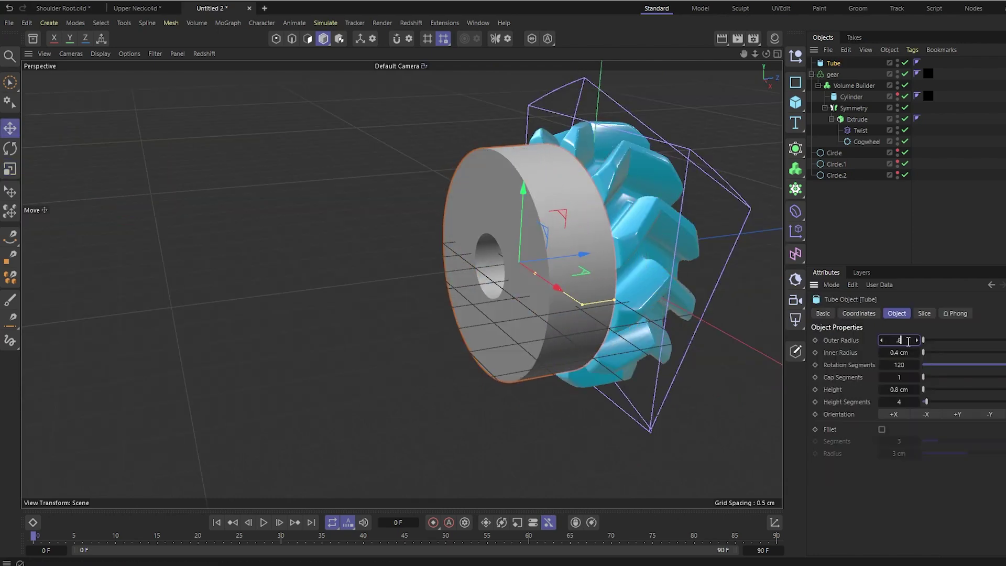
key(Return)
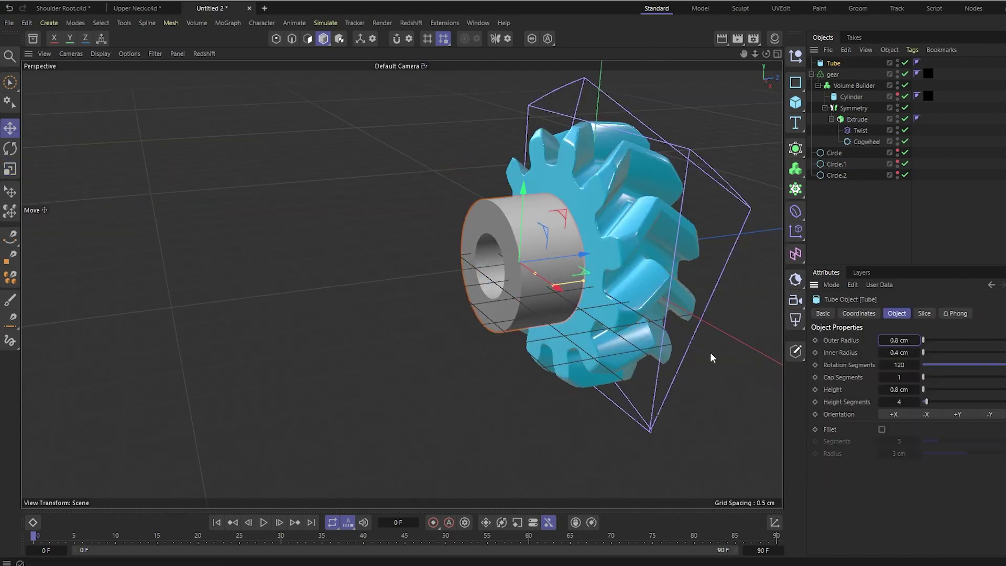
- Widen the tube's outer radius to about the roots of the gear teeth and nudge the tube along its axis
scroll(512, 338, up, 5)
scroll(566, 338, up, 3)
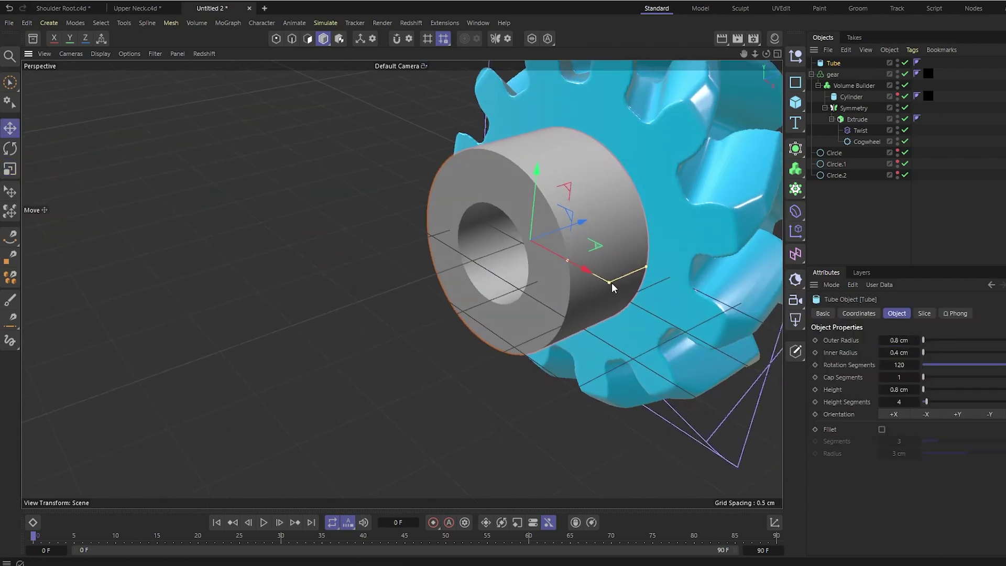
drag(615, 286, 649, 292)
drag(582, 225, 585, 226)
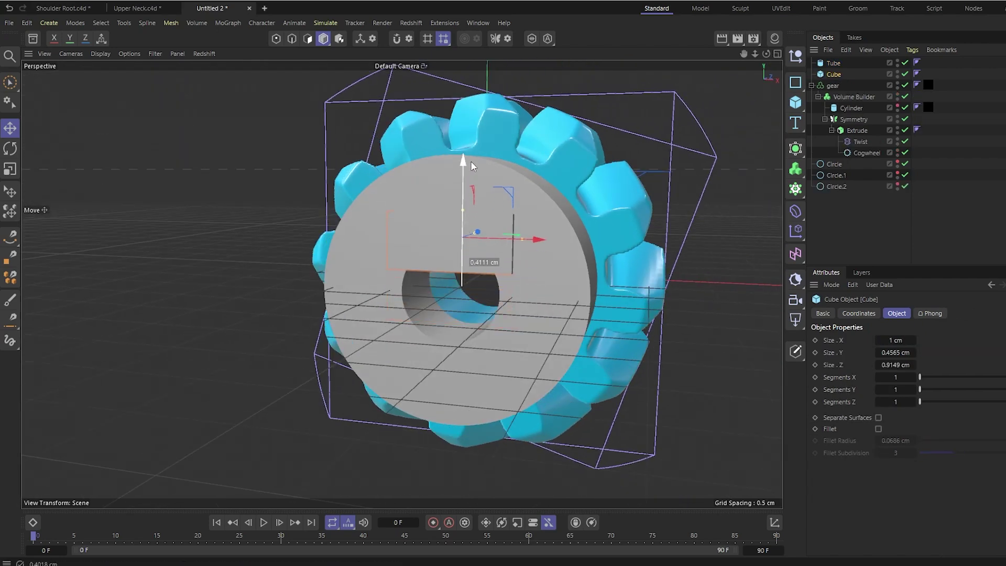
- Fit a cube across the upper part of the tube's bore and lengthen it to about 1.34 cm along Z
alt+drag(532, 273, 339, 313)
drag(614, 234, 643, 234)
alt+middle_drag(622, 279, 503, 286)
drag(518, 234, 519, 239)
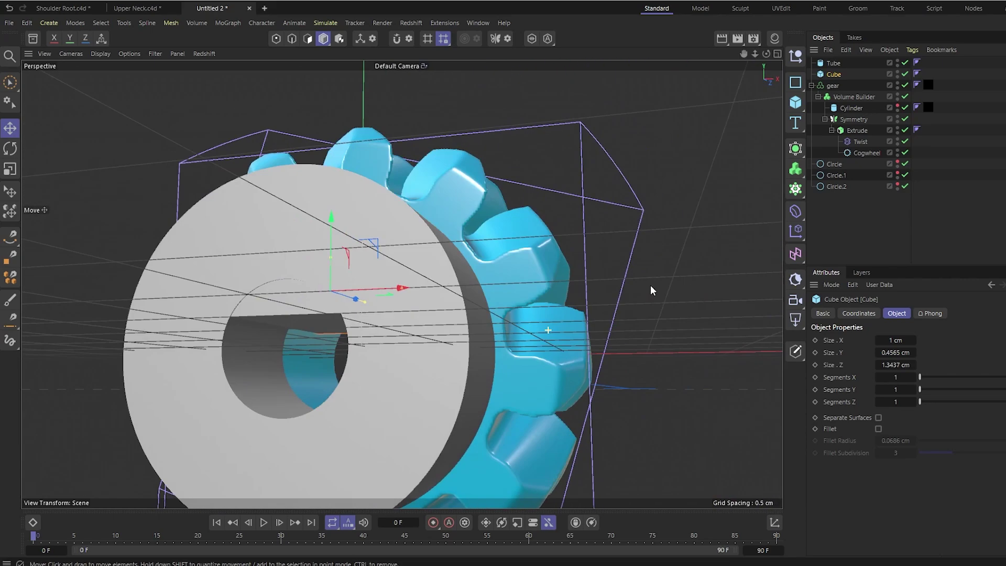
- Select the tube and cube together and place them inside the Volume Builder above the cylinder
alt+drag(651, 289, 577, 314)
ctrl+click(833, 64)
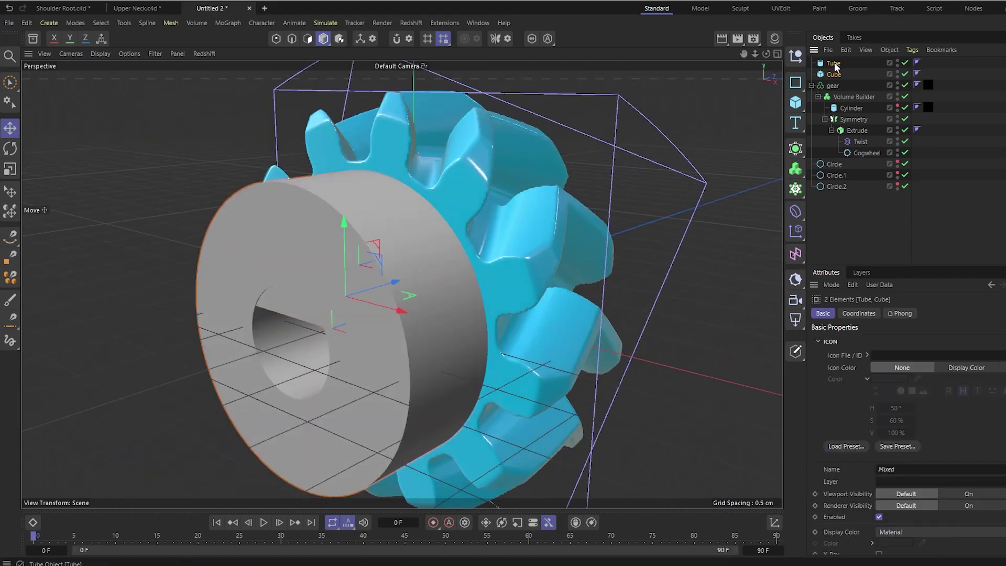
drag(834, 67, 832, 102)
alt+drag(528, 286, 472, 276)
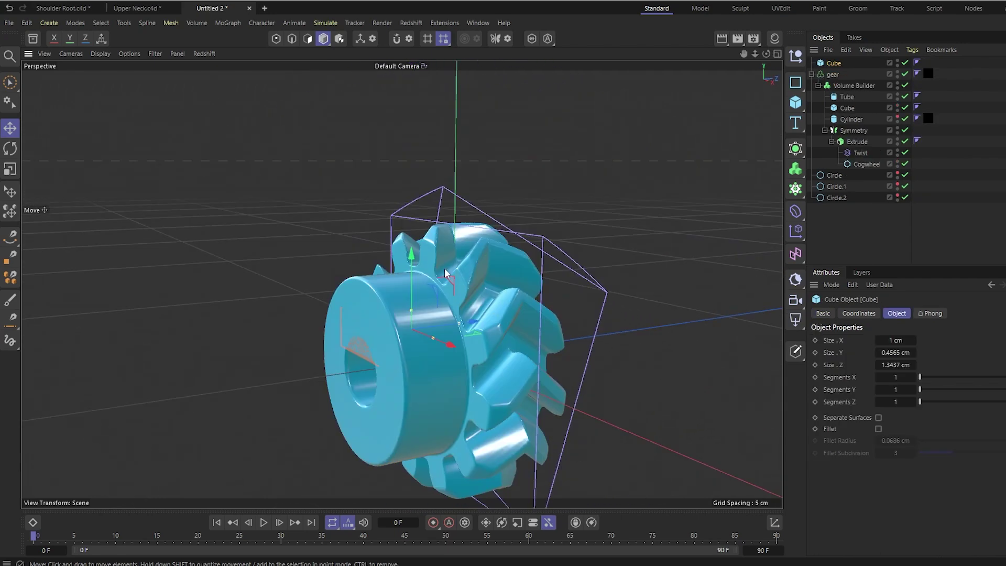
- Raise the duplicate cube above the gear and set its X, Y and Z sizes to 0.565 cm
drag(412, 256, 408, 152)
click(899, 339)
text(.56)
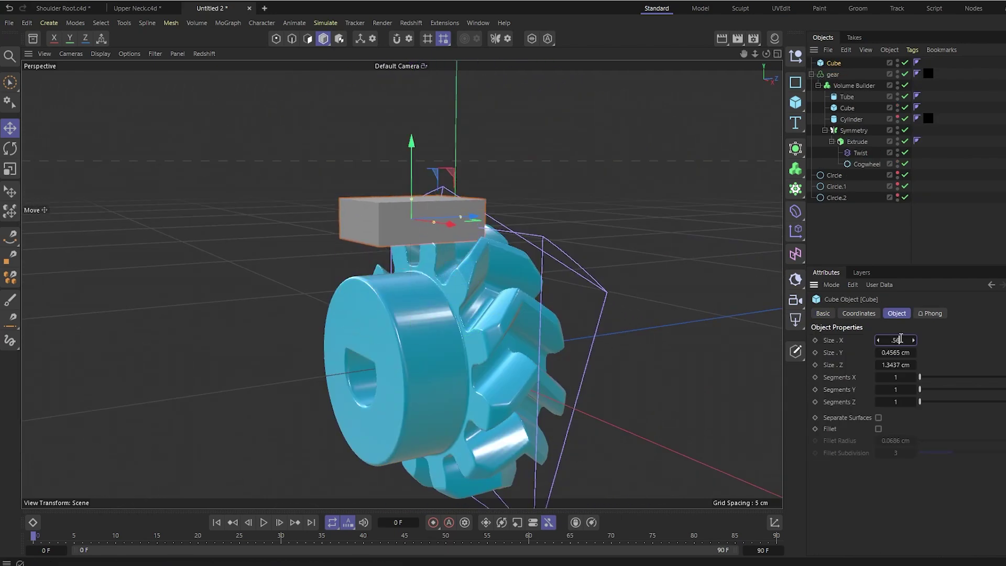
text(5)
key(Return)
click(898, 353)
text(.565)
key(Return)
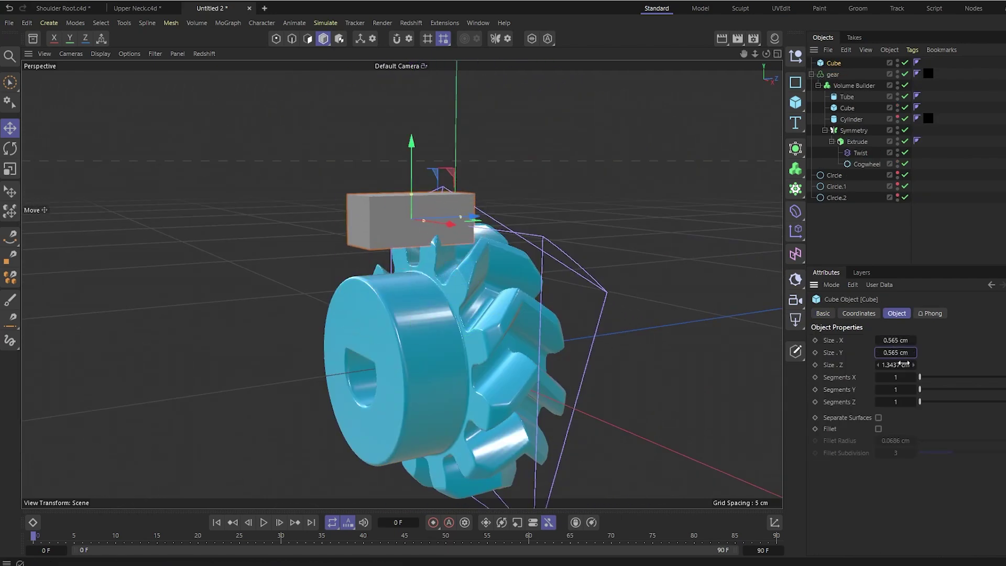
click(903, 363)
text(0.565)
key(Return)
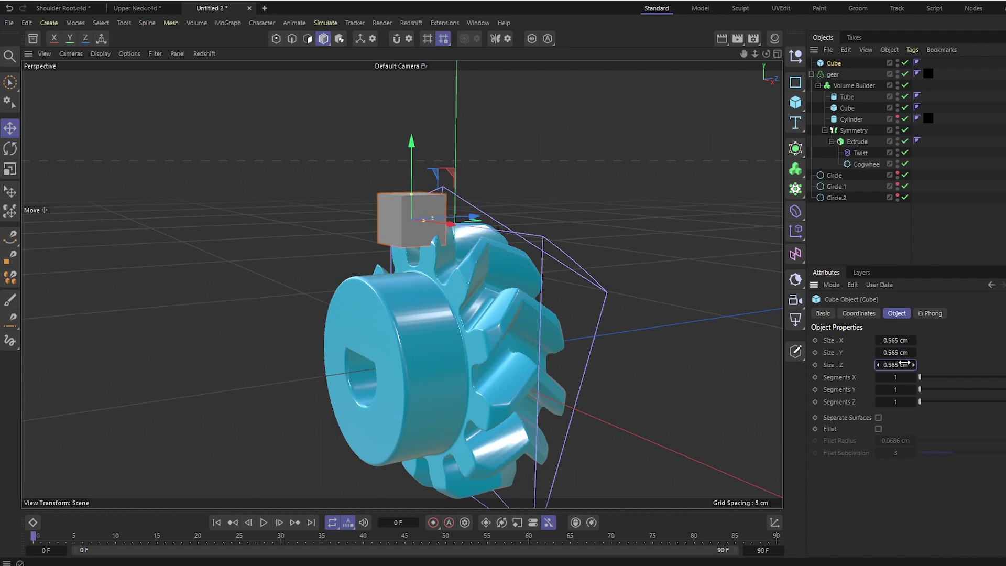
- Flatten the duplicate cube by setting its Y size to 0.265 cm
click(899, 352)
text(0.265)
key(Return)
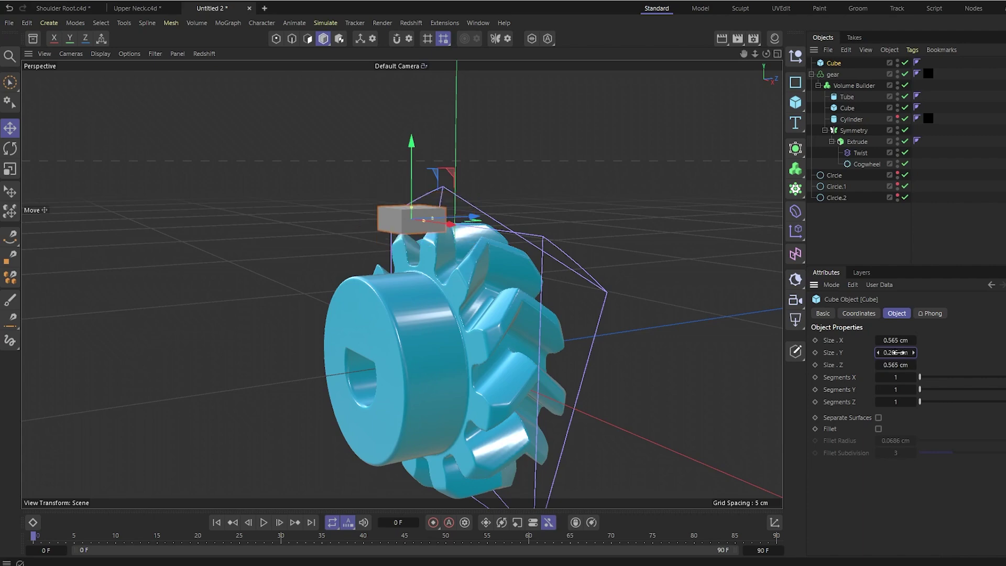
- Convert the flattened cube to an editable polygon object, reshape it from its front face, and return to object-level editing
scroll(401, 303, up, 2)
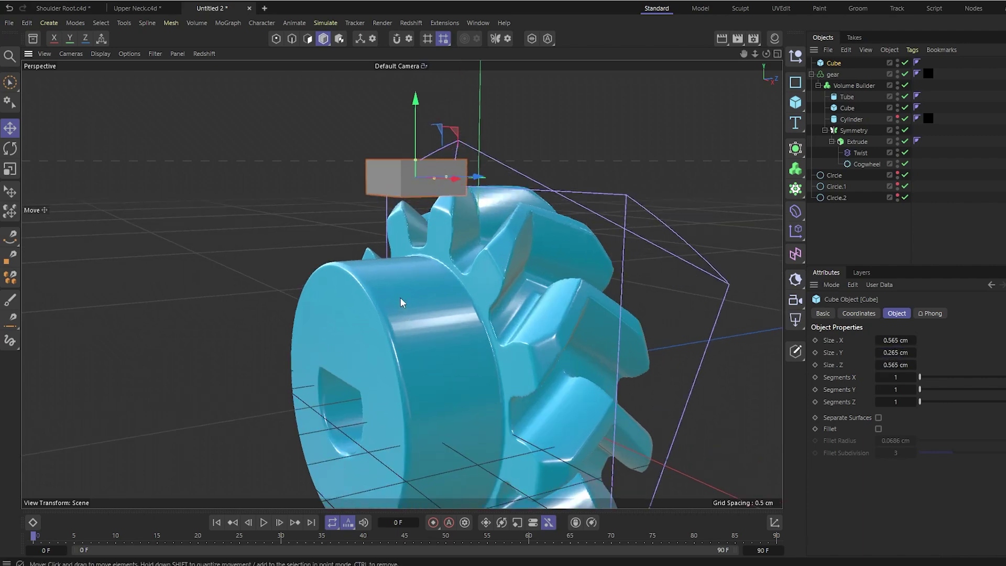
alt+drag(401, 303, 433, 326)
key(c)
click(308, 38)
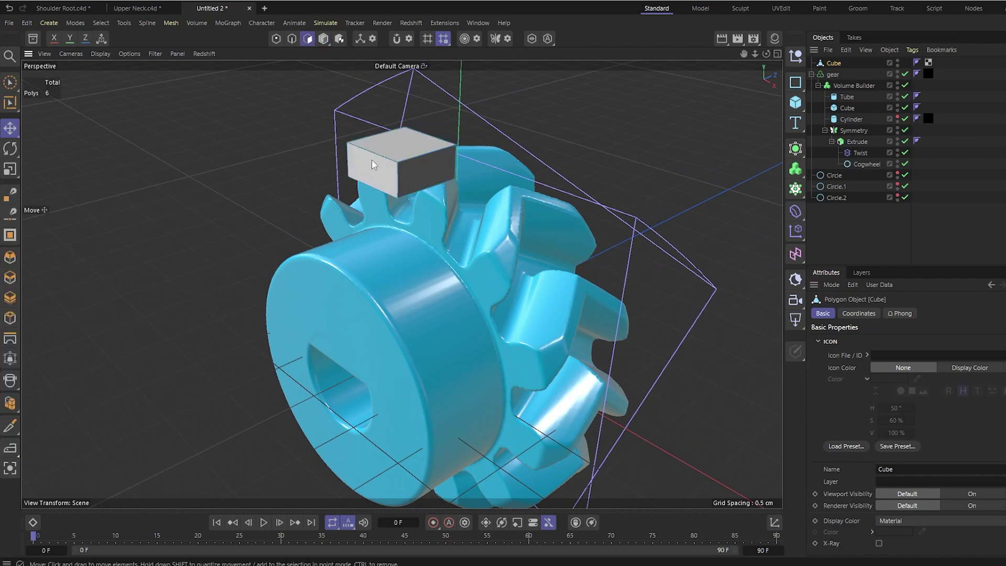
click(373, 168)
click(10, 278)
drag(164, 259, 210, 215)
key(t)
click(323, 38)
- Move the block down into the hub's front face, just above the bore
click(14, 129)
alt+drag(420, 283, 352, 234)
drag(497, 174, 463, 174)
alt+drag(347, 122, 390, 235)
alt+drag(367, 285, 422, 288)
drag(354, 222, 354, 261)
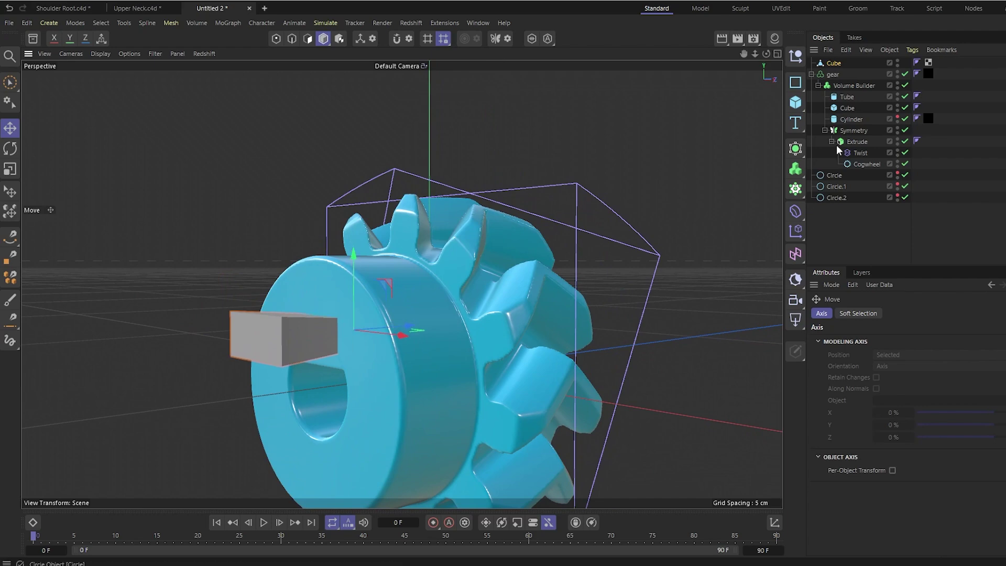
- Rename the block "slot" and subtract it from the gear inside the Volume Builder
double_click(835, 63)
text(slot)
click(856, 76)
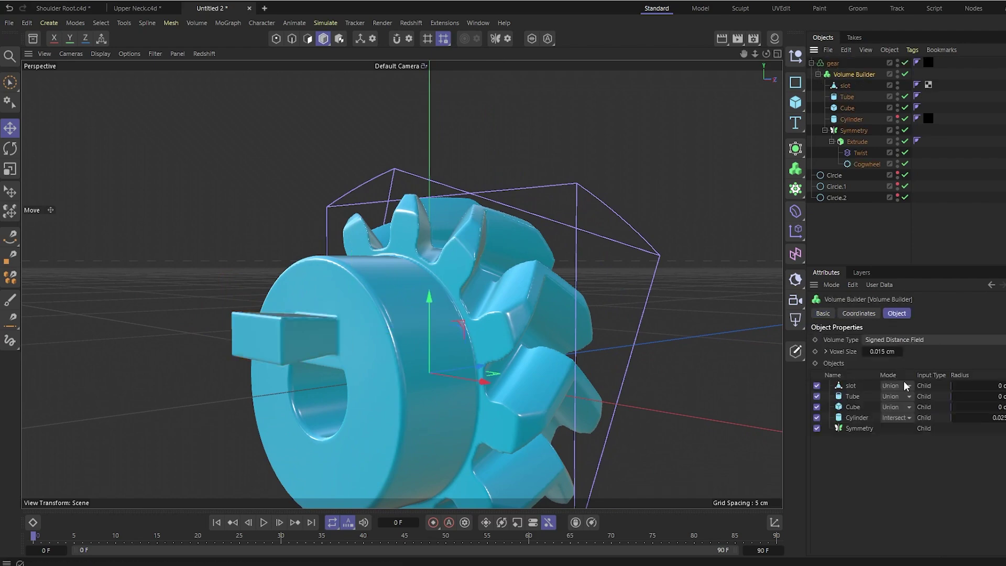
click(905, 386)
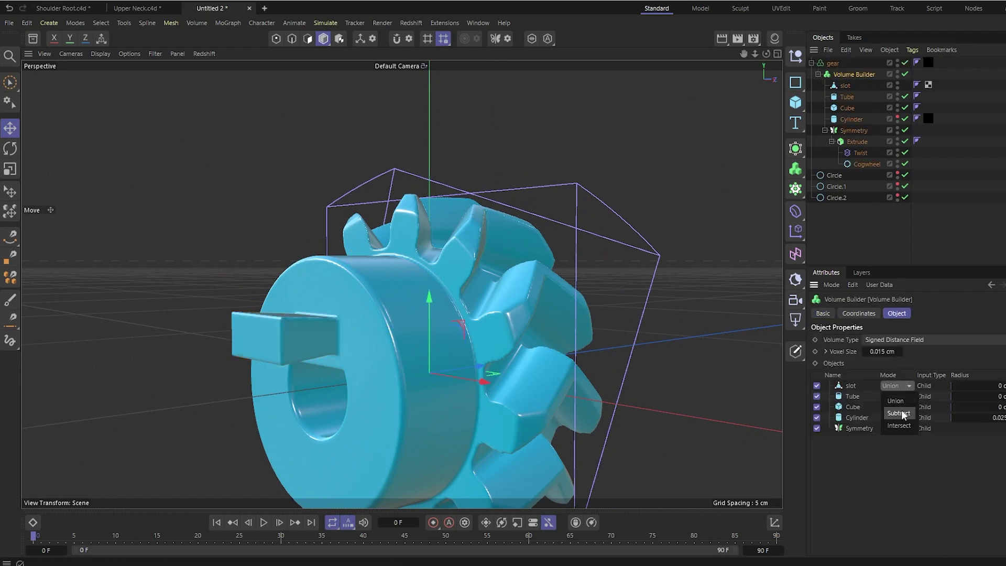
click(893, 406)
alt+drag(404, 360, 404, 325)
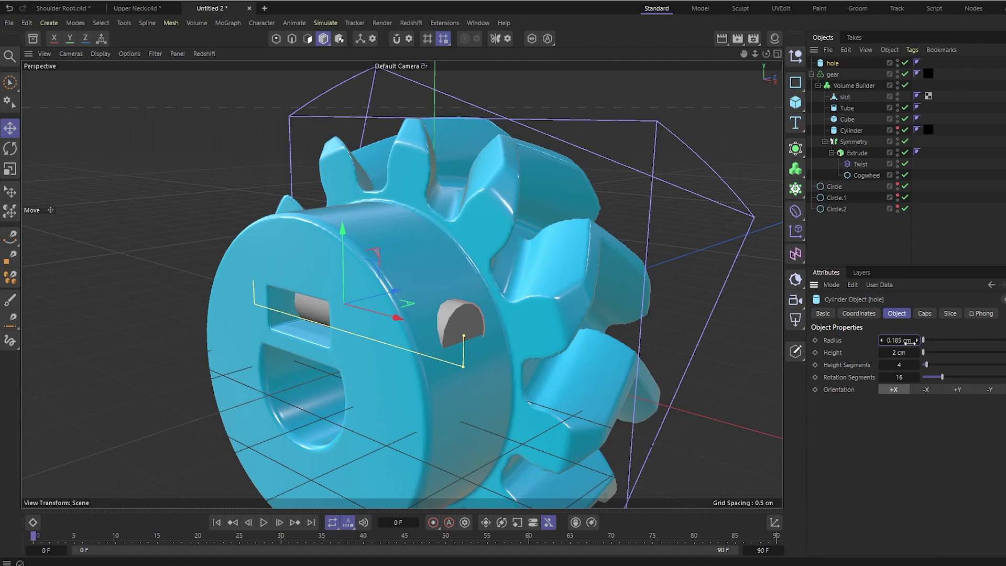
- Orient the hole cylinder along +Y and raise it so it passes through the hub's upper wall
click(957, 389)
drag(343, 229, 344, 140)
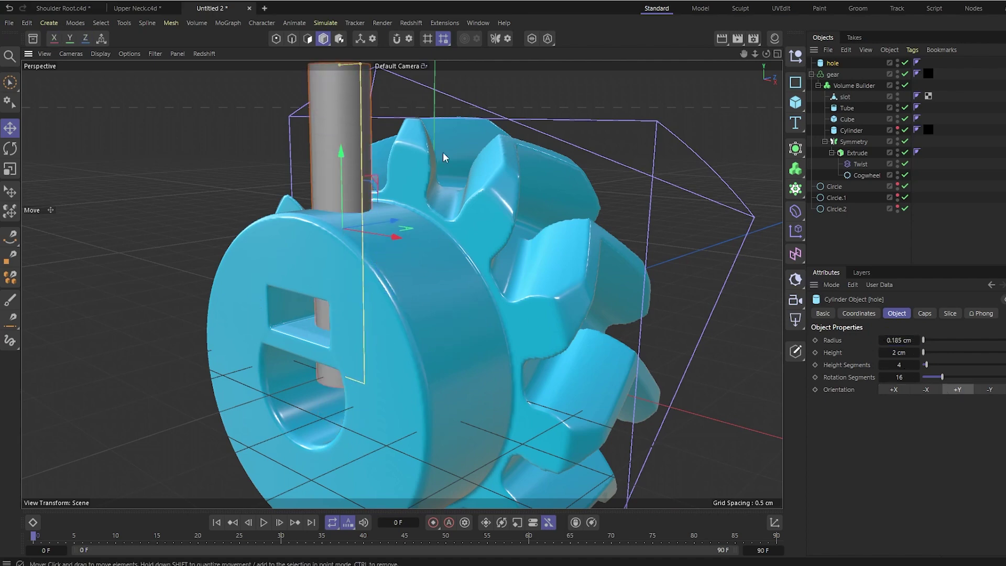
- Place the hole cylinder inside the Volume Builder and set its mode to Subtract
drag(833, 62, 855, 85)
click(854, 74)
click(904, 387)
click(899, 413)
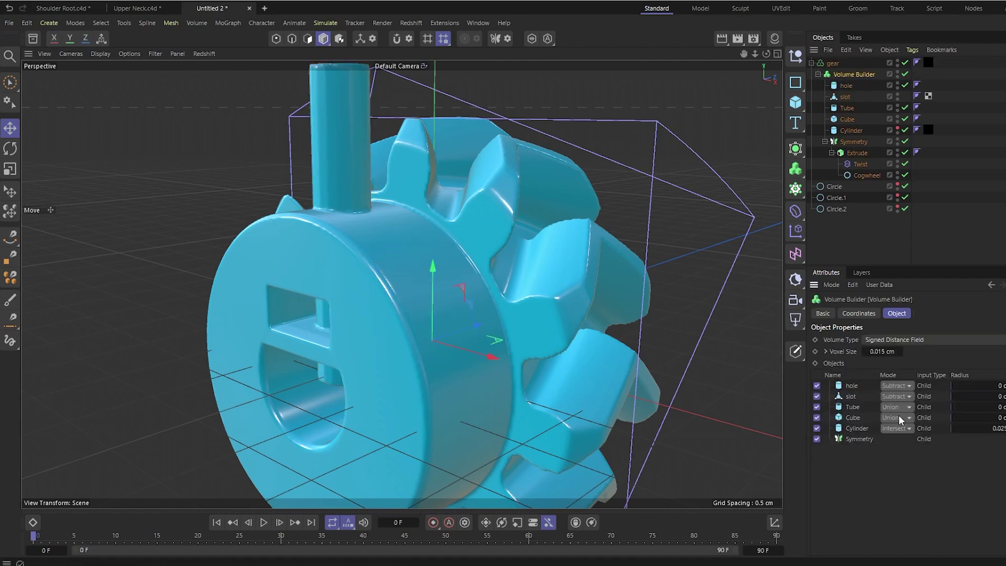
scroll(382, 242, down, 3)
alt+drag(382, 243, 472, 257)
- Duplicate the hole cylinder outside the Volume Builder and set the copy's radius to 0.35 cm and height to 0.5 cm
click(846, 86)
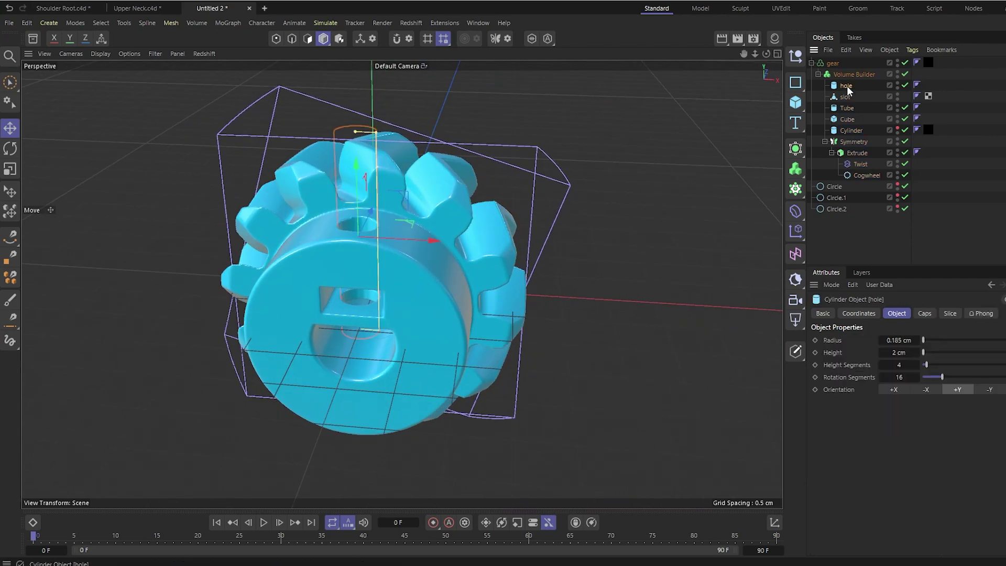
ctrl+drag(846, 87, 843, 60)
click(906, 340)
text(0.25)
key(Return)
click(905, 340)
text(0.35)
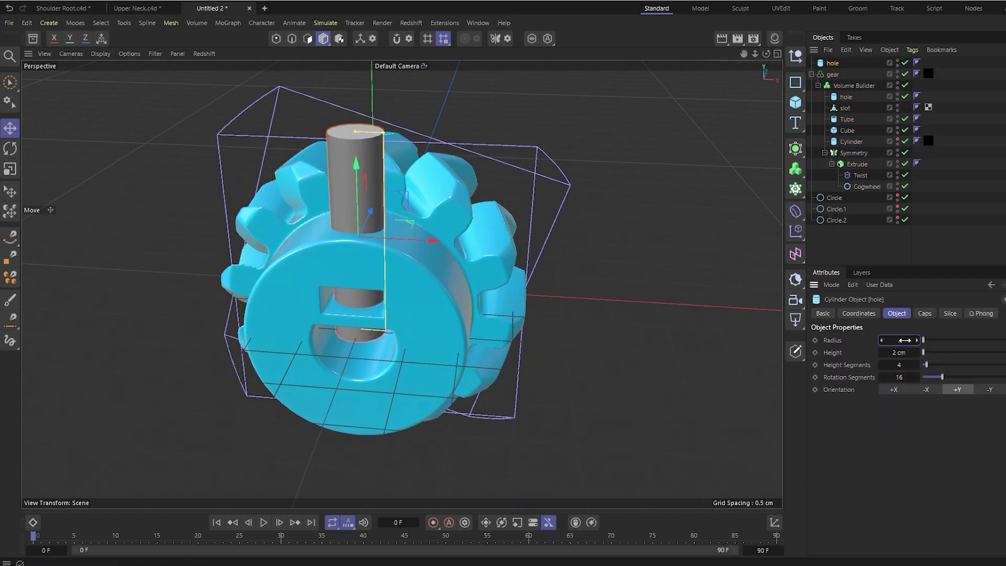
key(Return)
click(903, 353)
text(0.5)
key(Return)
- Raise the wider cylinder to the hub's outer surface above the hole and set its rotation segments to 60
scroll(372, 297, up, 3)
alt+drag(402, 316, 386, 315)
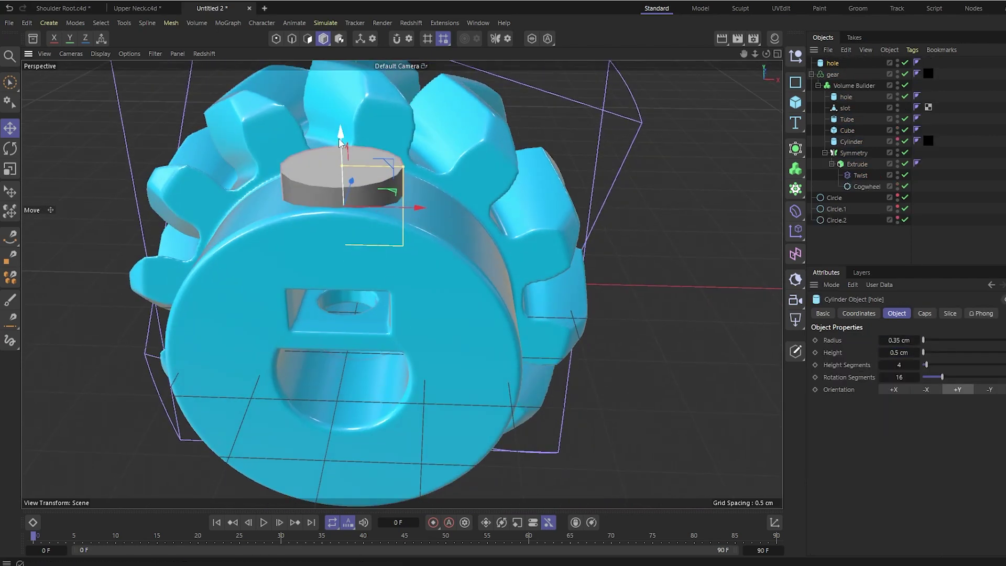
drag(331, 132, 331, 86)
double_click(900, 377)
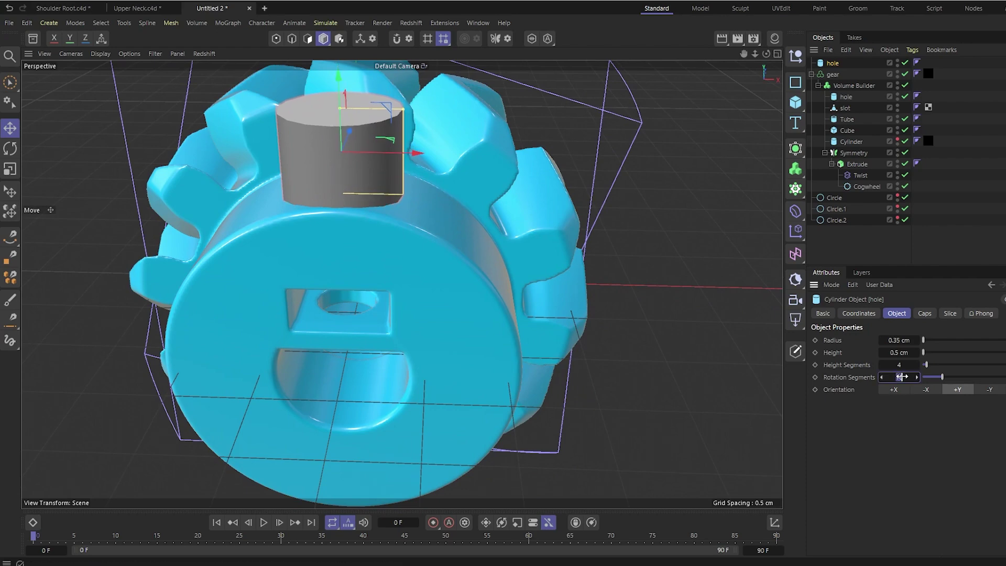
text(60)
key(Return)
- Nest the wider cylinder under the subtracted hole cylinder in the Volume Builder to cut a counterbore around the hole
drag(833, 63, 847, 97)
alt+drag(514, 239, 569, 276)
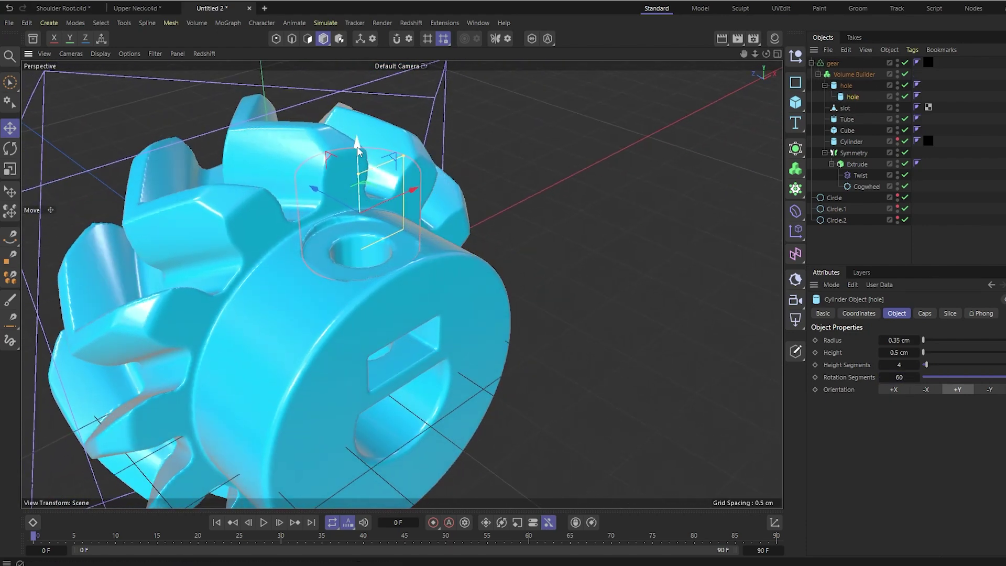